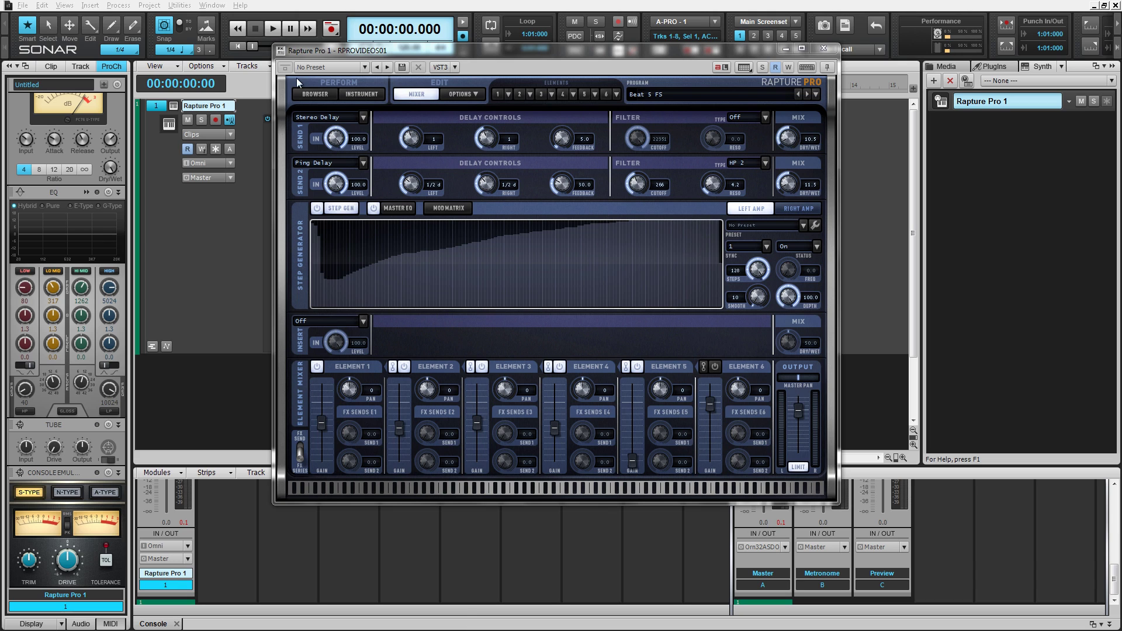
Step: Try Chorus and Stereo Large Hall on Send 1, then settle on Distortion 1
click(362, 118)
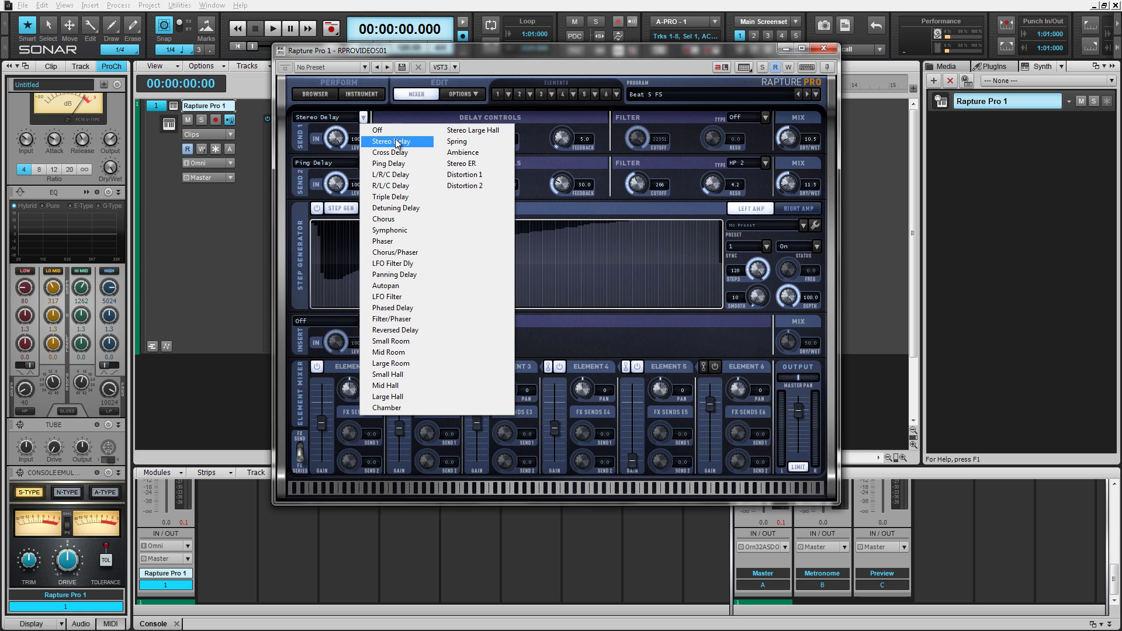
click(409, 220)
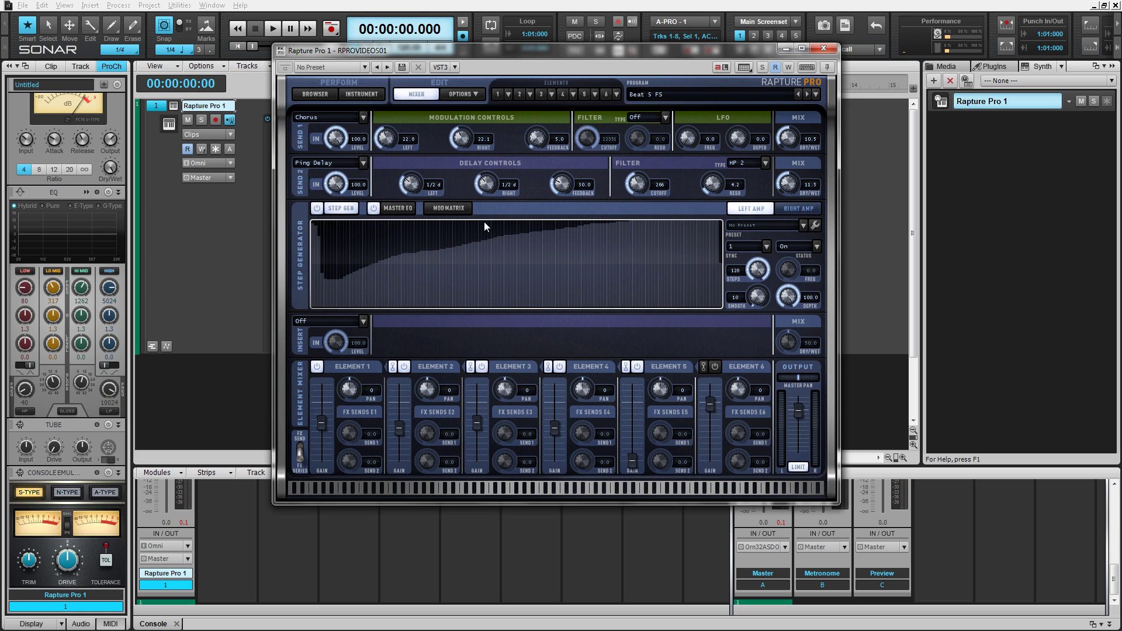
click(363, 118)
click(472, 129)
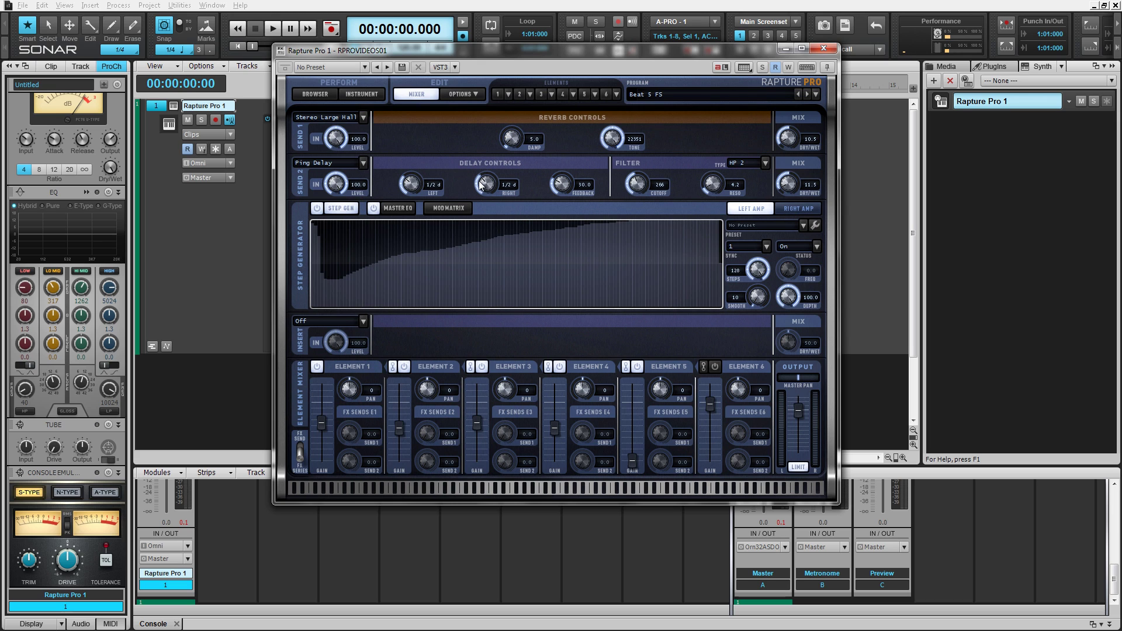
click(364, 117)
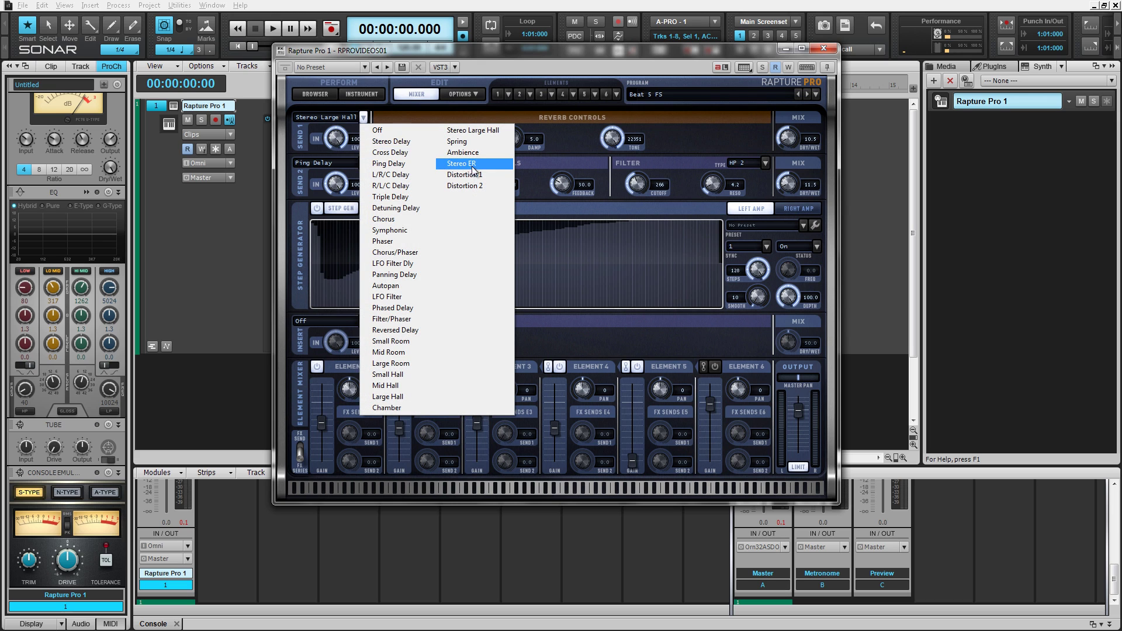
click(479, 175)
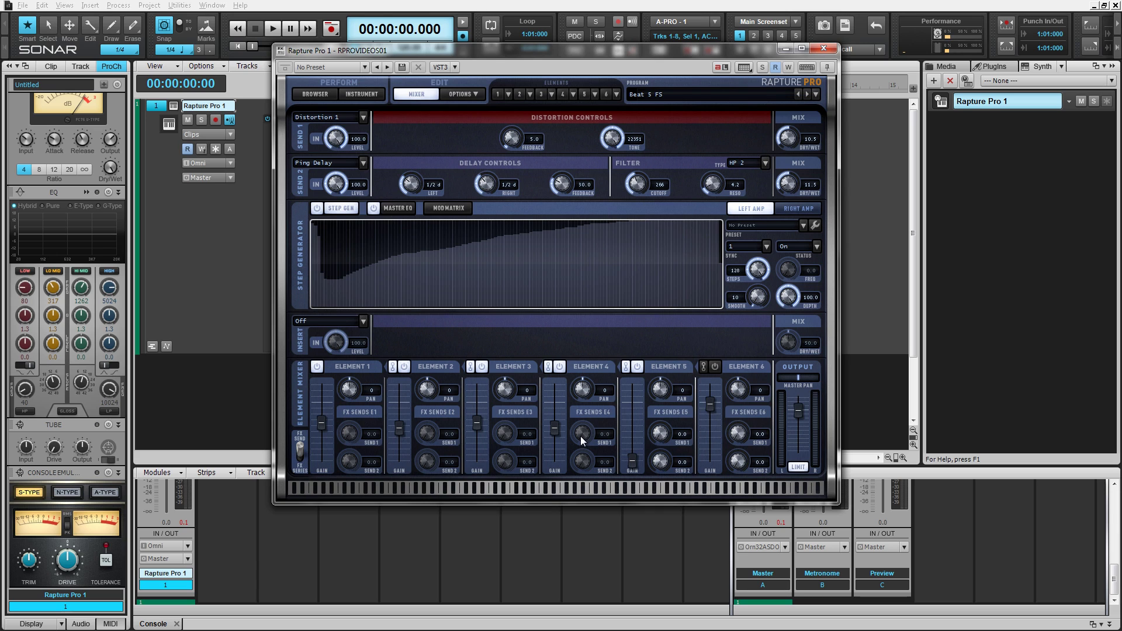
Step: Raise Element 5's Send 1 and Send 2 levels and set Send 1 dry/wet to 35.5
drag(659, 441, 660, 416)
drag(659, 462, 661, 421)
drag(789, 138, 791, 110)
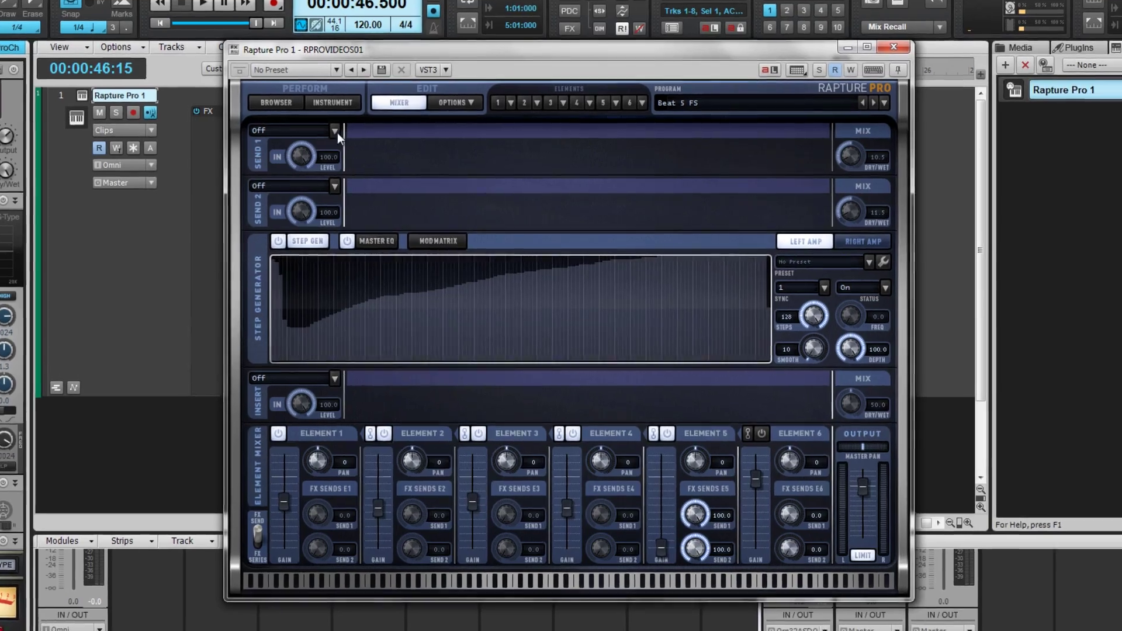
Step: Switch Send 1 to Distortion 2 with feedback 34.5 and dry/wet mix 70.5
click(369, 134)
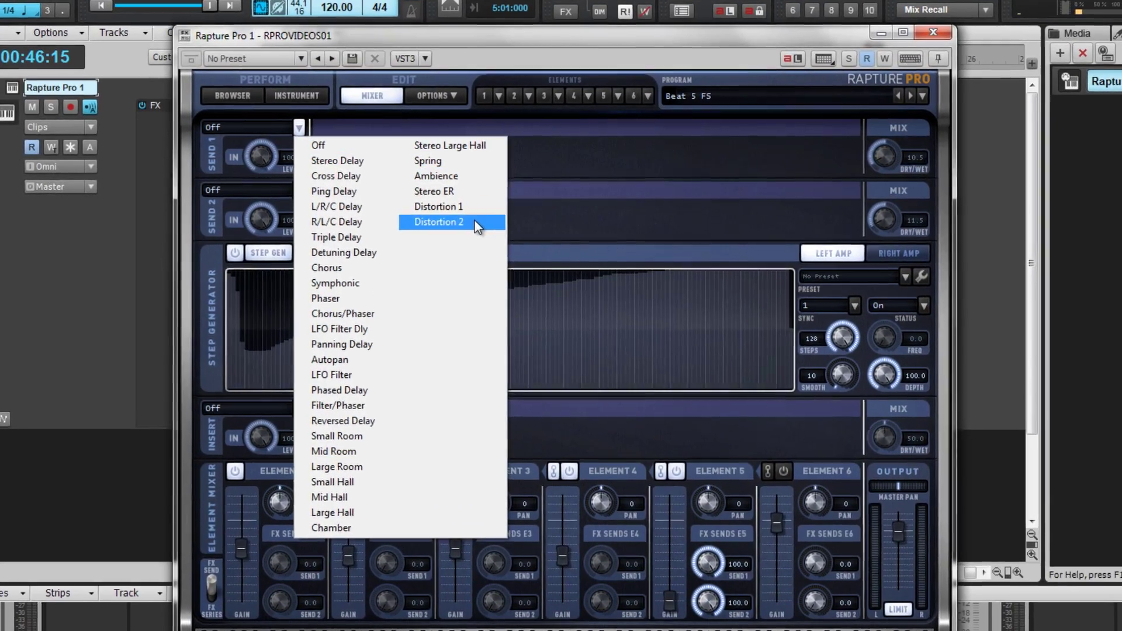
click(462, 216)
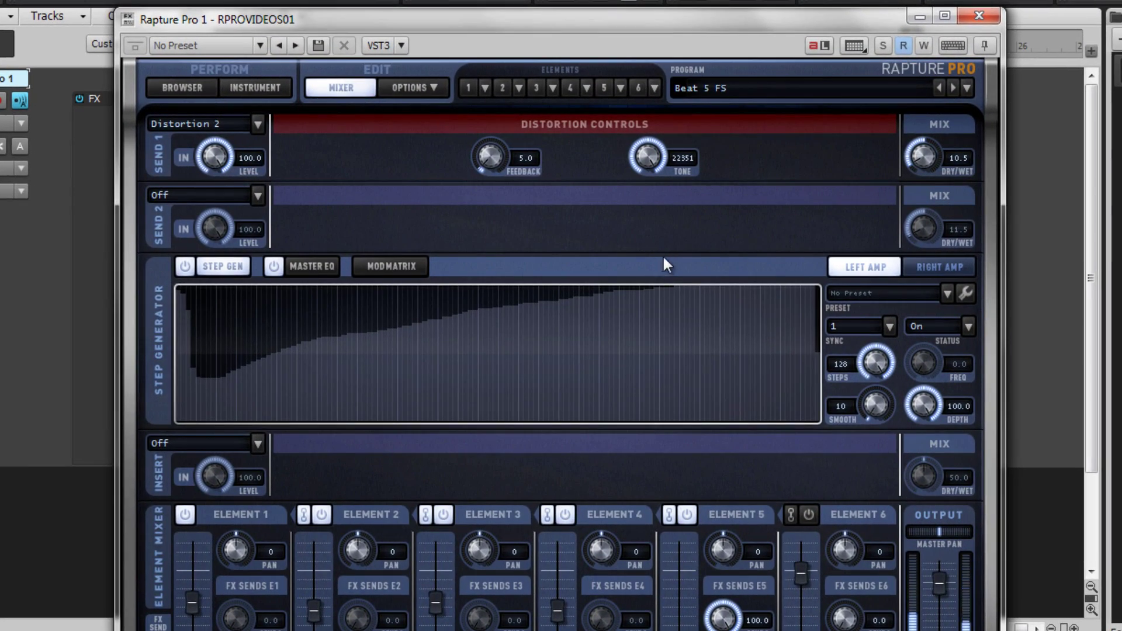
drag(930, 154, 954, 1)
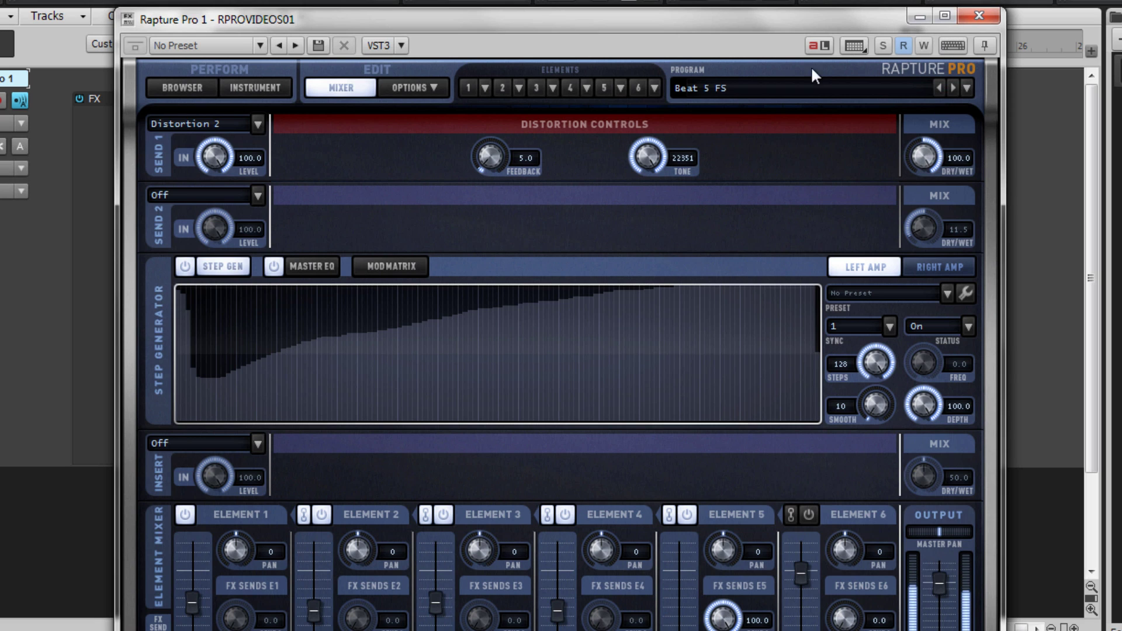
drag(502, 149, 517, 103)
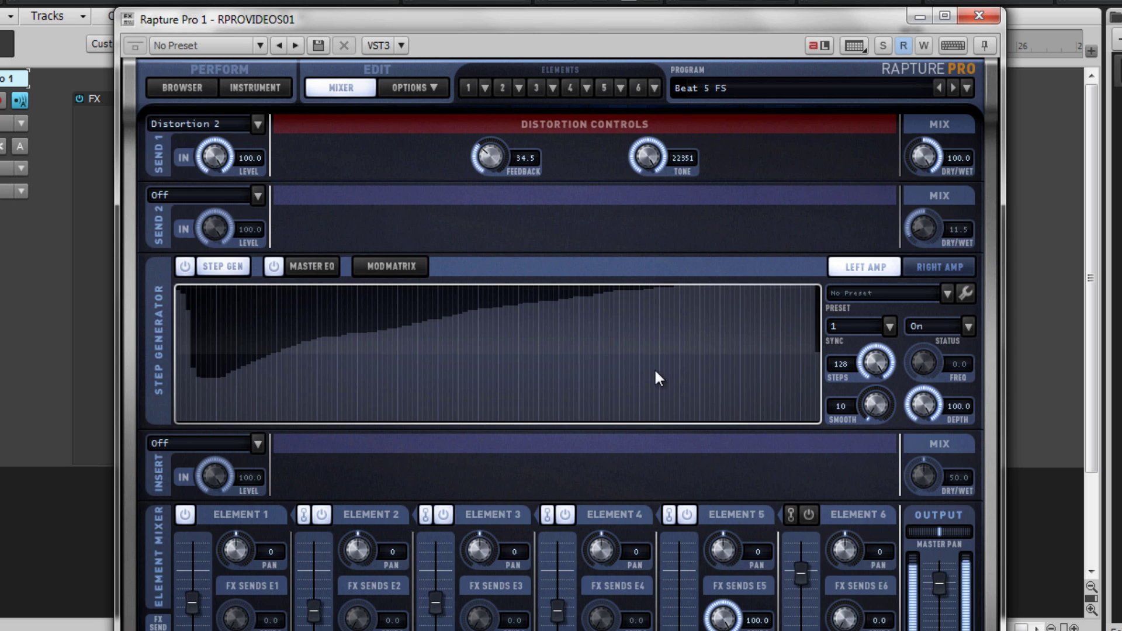
drag(924, 161, 932, 209)
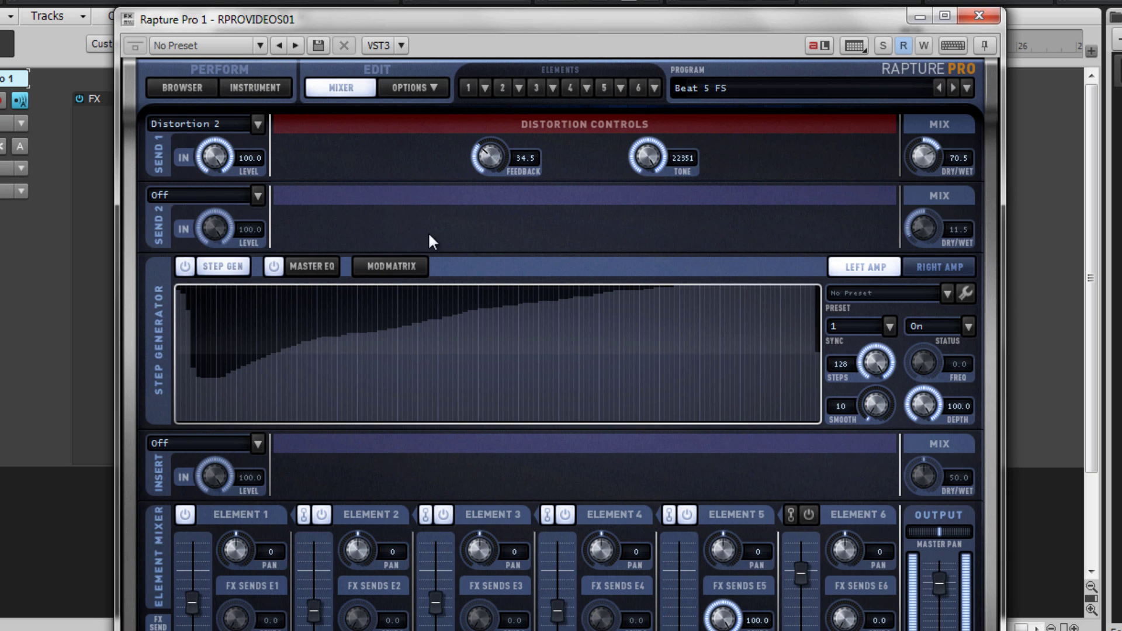
Step: Make Send 2 a Large Hall reverb, size 82.5 and 87.0 wet, with Send 1 mix 45.5
click(258, 196)
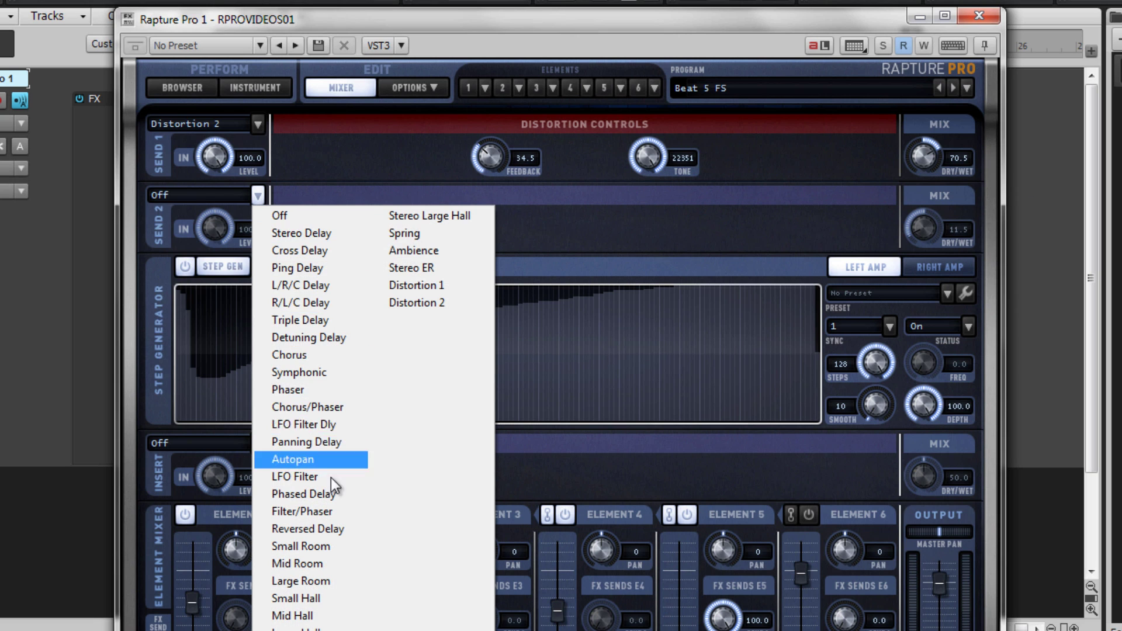
click(301, 628)
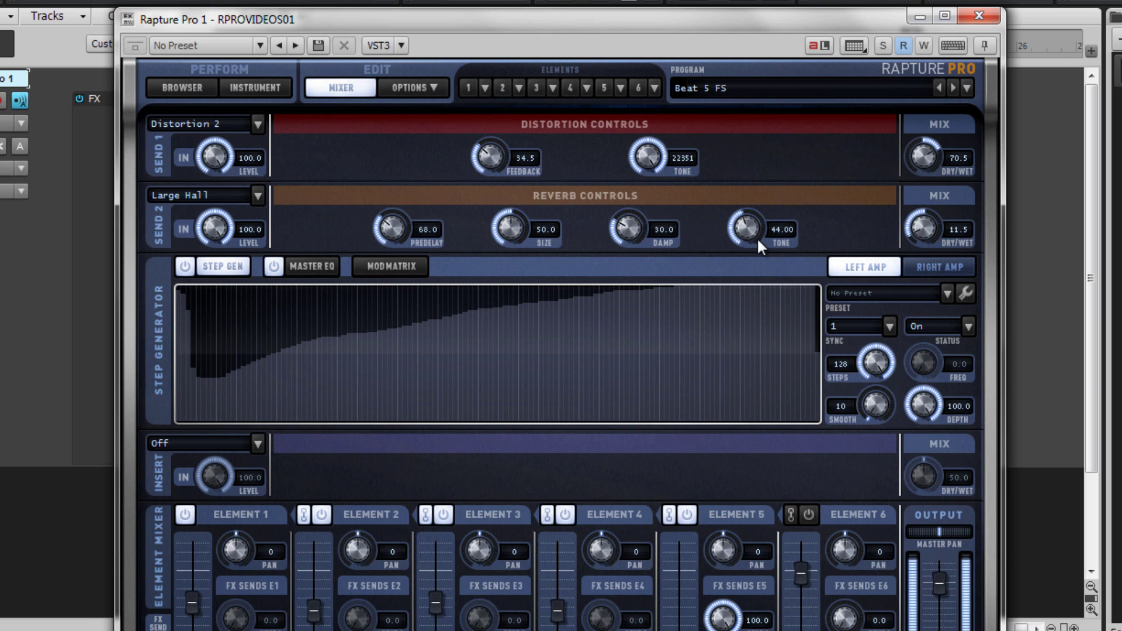
drag(923, 157, 931, 95)
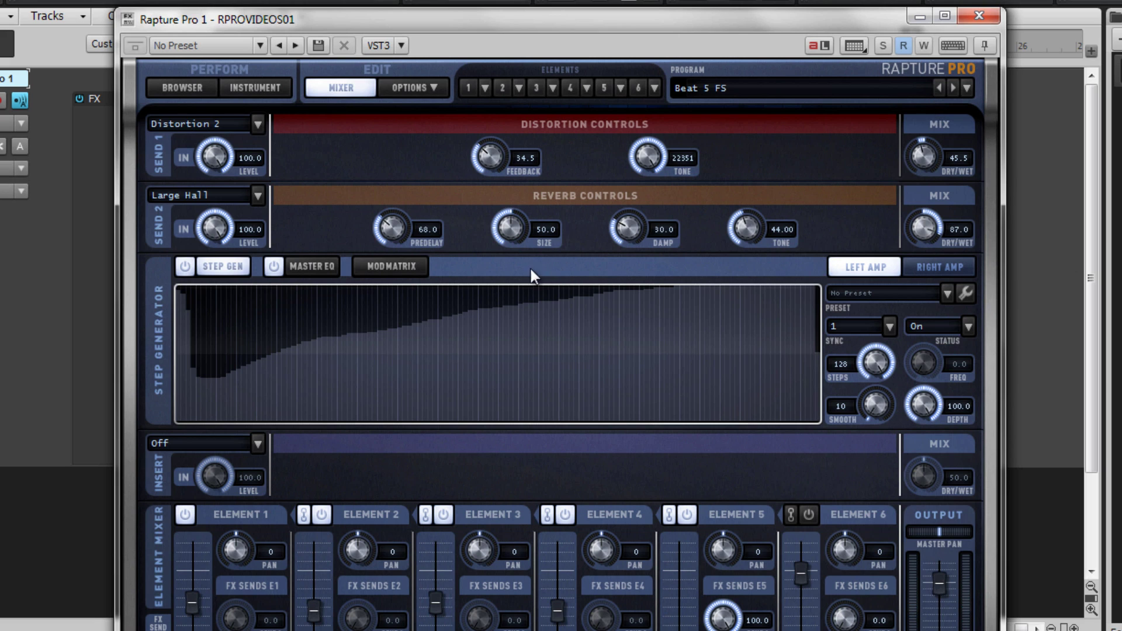
drag(513, 223, 527, 160)
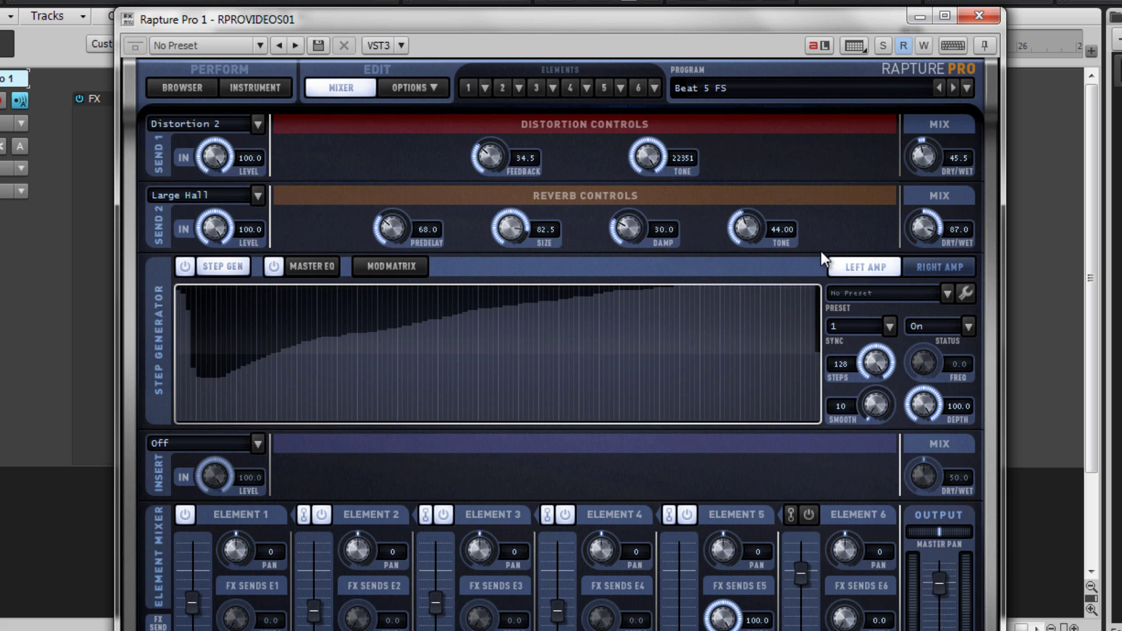
Step: Set Send 1 to Chorus with LFO rate 0.1 and Send 2 to Stereo Delay with resonance 17.4
click(256, 123)
click(334, 284)
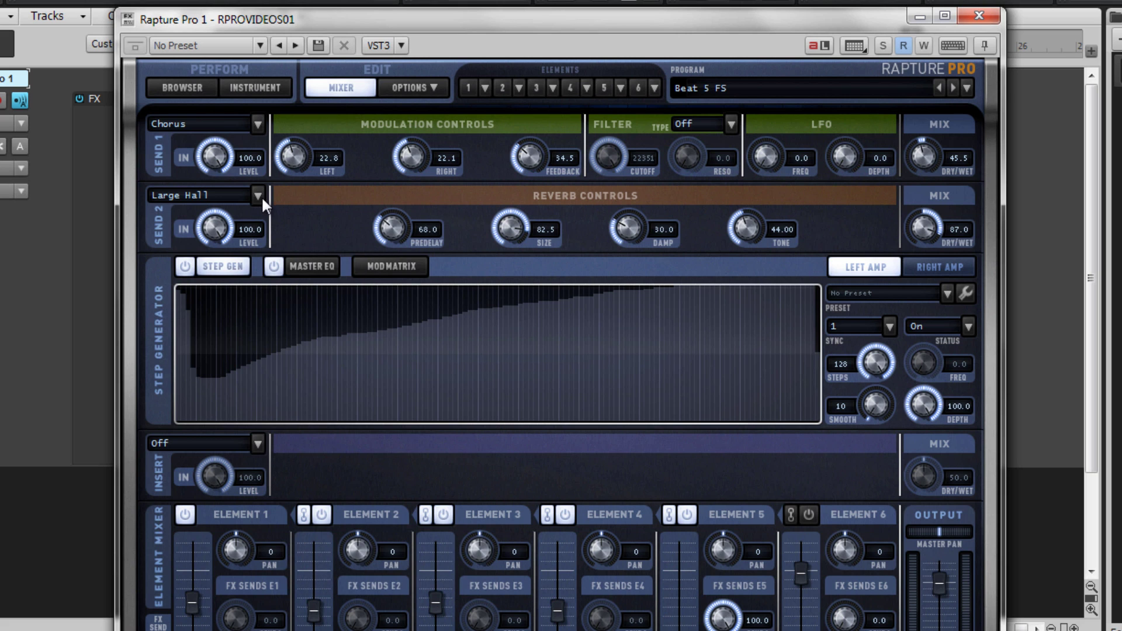
click(257, 196)
click(303, 234)
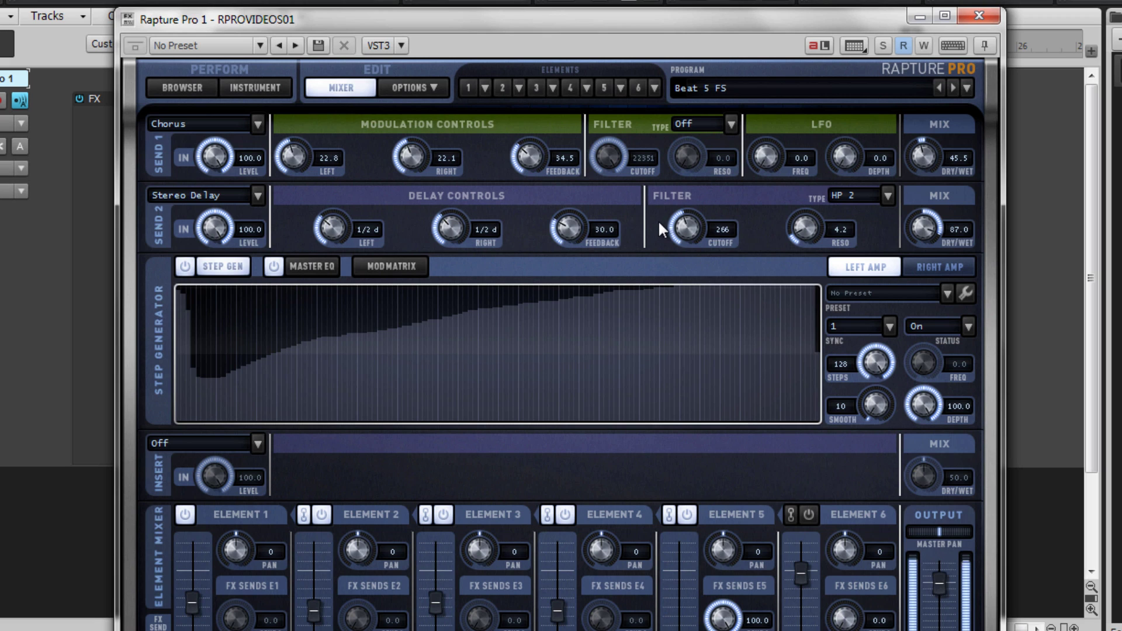
drag(763, 156, 769, 110)
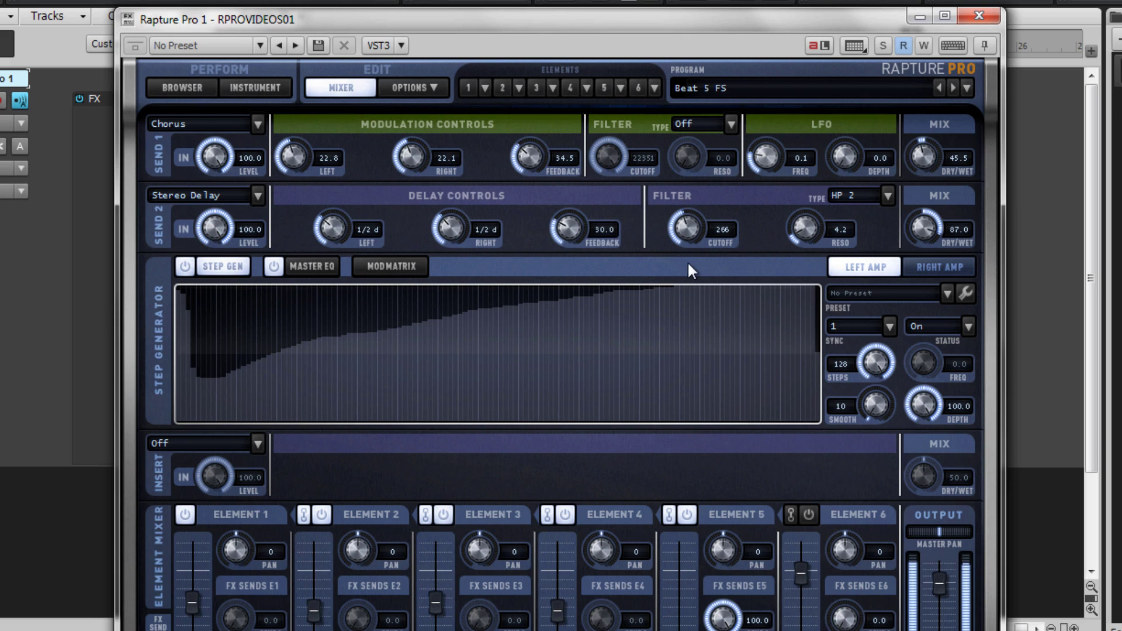
drag(797, 230, 802, 165)
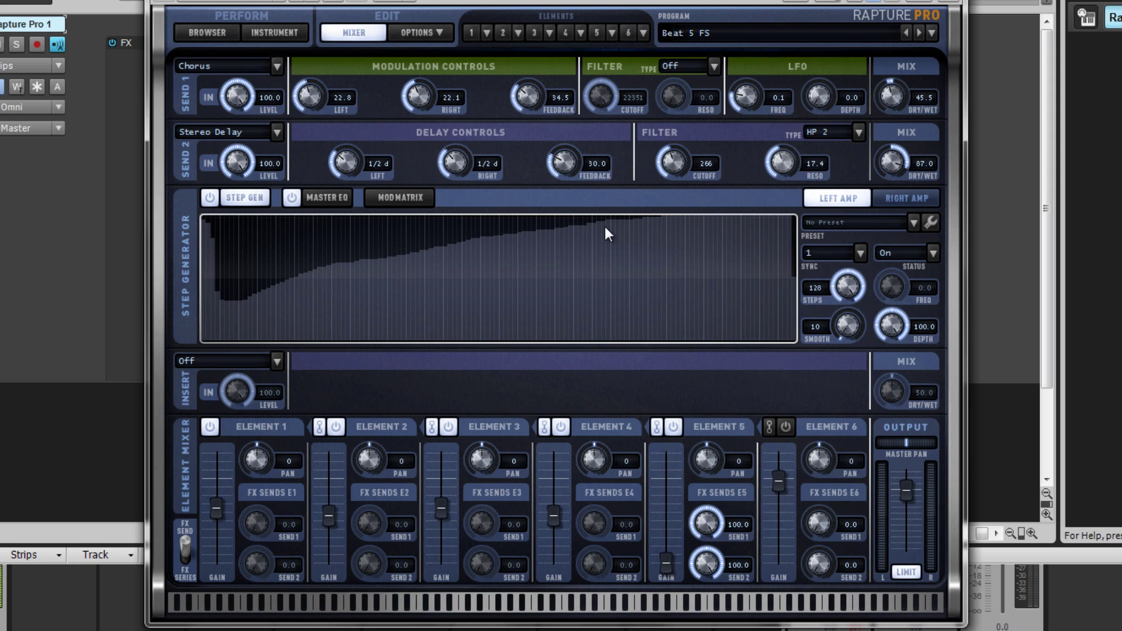
Step: Draw a deep valley-shaped curve as the Right Amp step pattern
click(913, 223)
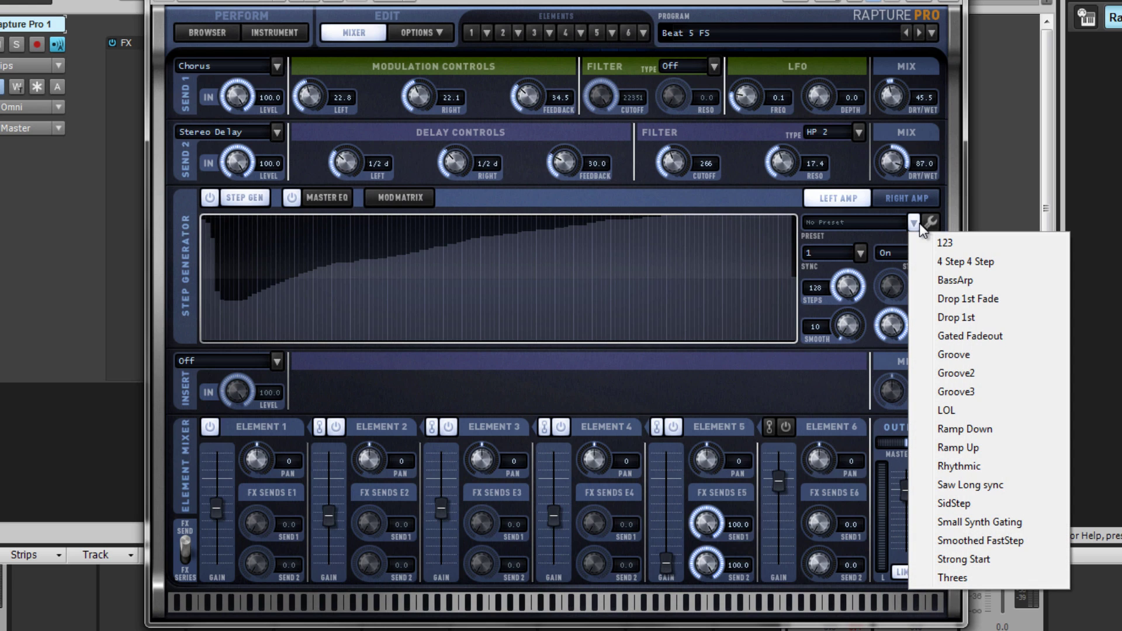
click(940, 210)
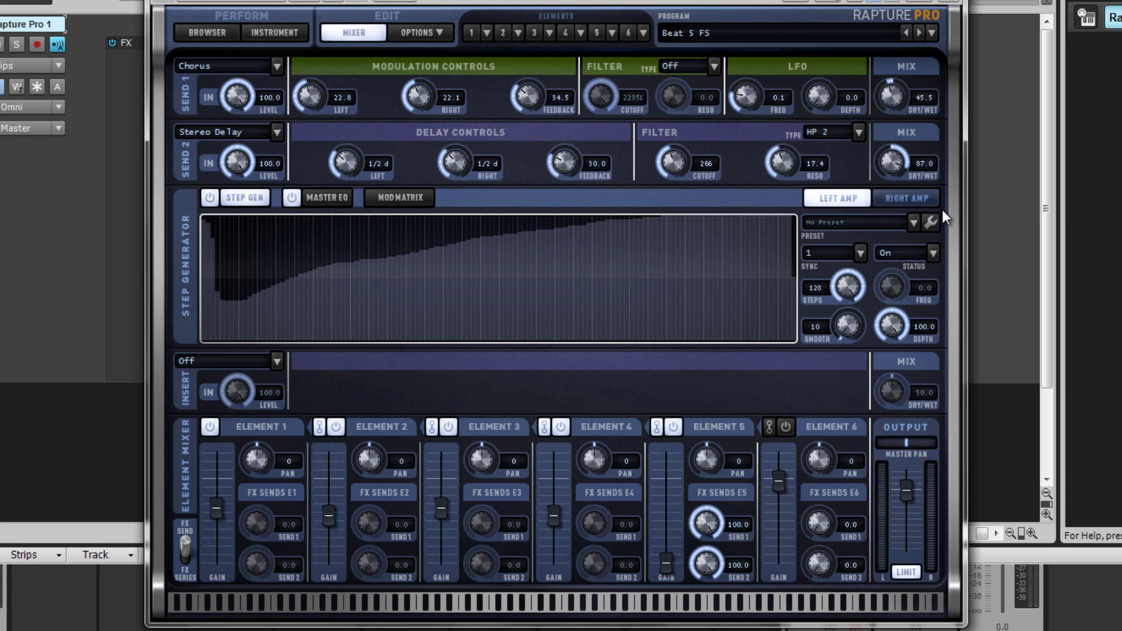
click(923, 201)
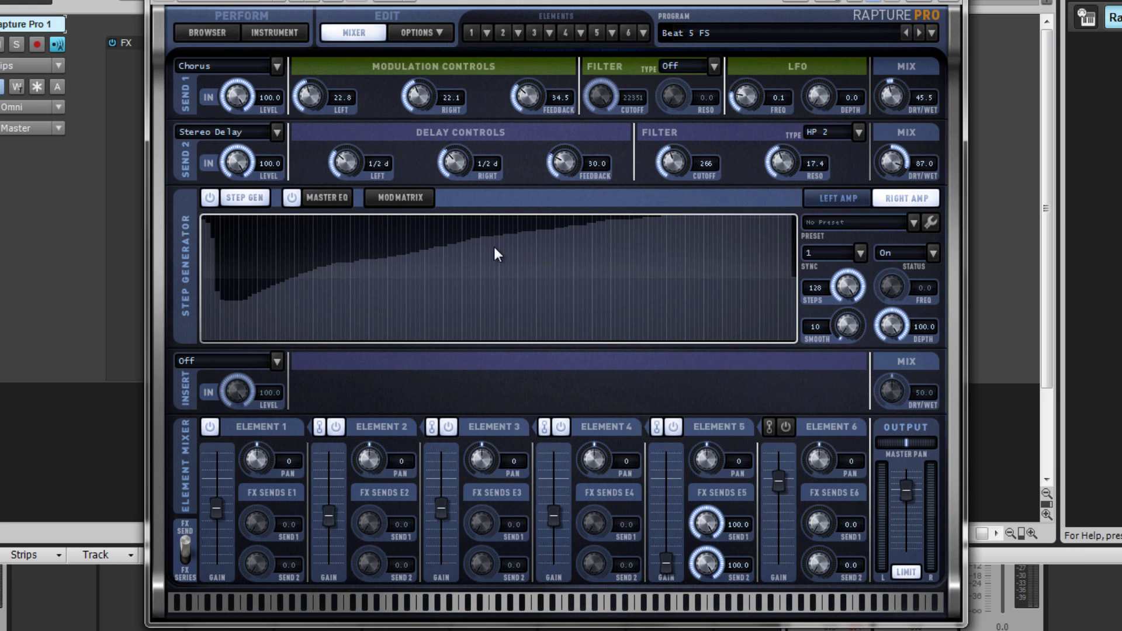
mouse_move(210, 226)
mouse_down()
mouse_move(351, 253)
mouse_move(444, 308)
mouse_move(524, 330)
mouse_move(655, 236)
mouse_move(740, 219)
mouse_move(809, 285)
mouse_up()
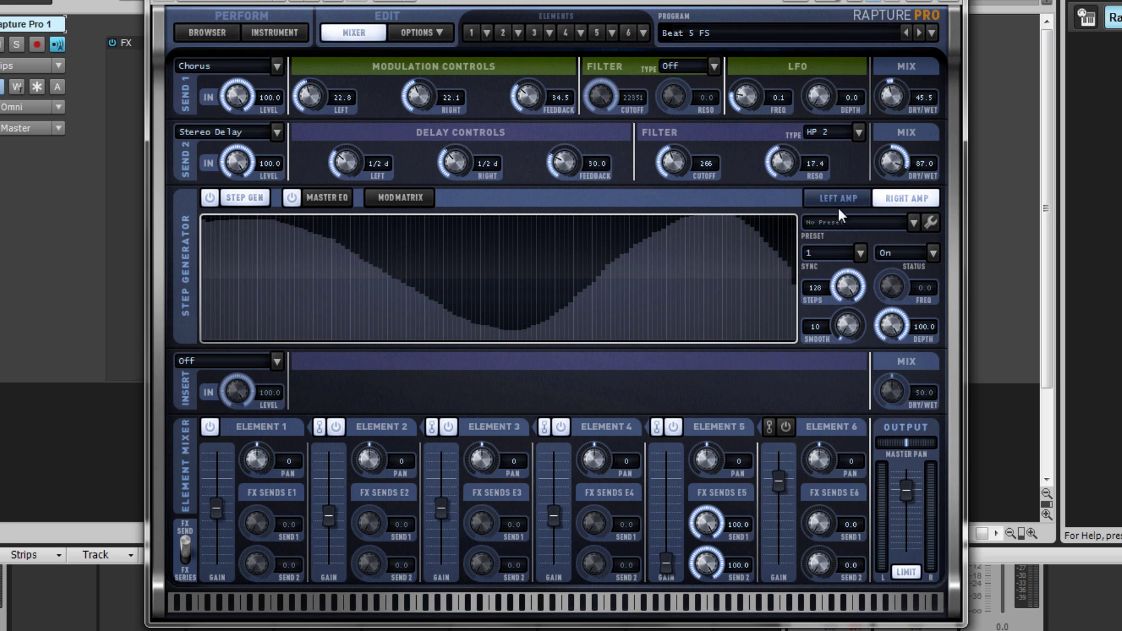
Step: Randomize the Left Amp steps, then display the Right Amp pattern again
click(859, 199)
click(930, 222)
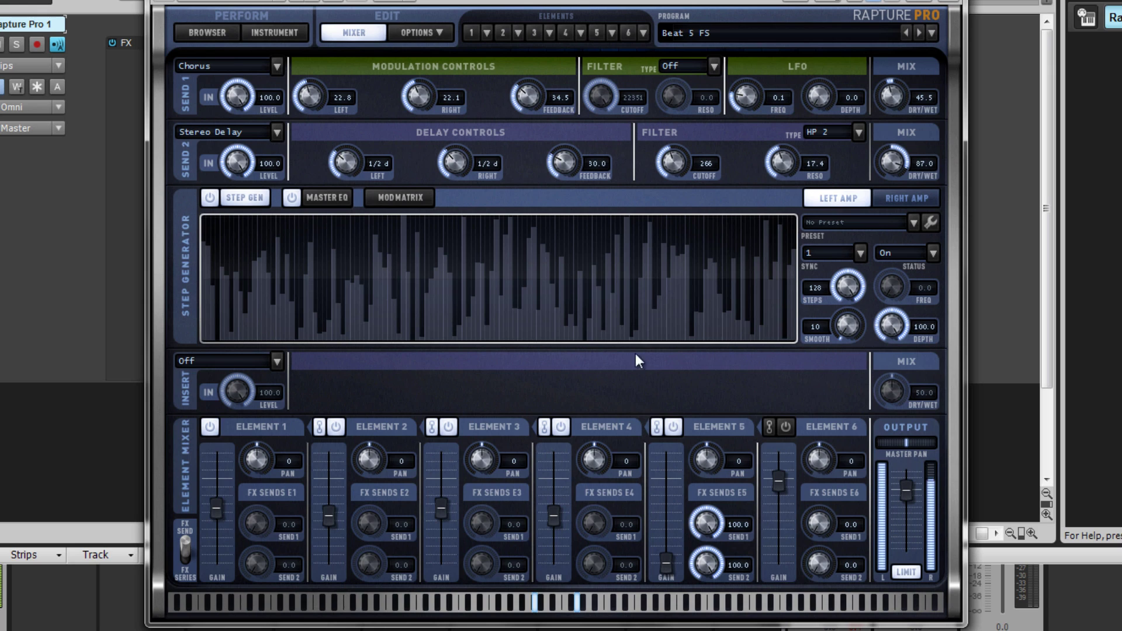
click(907, 200)
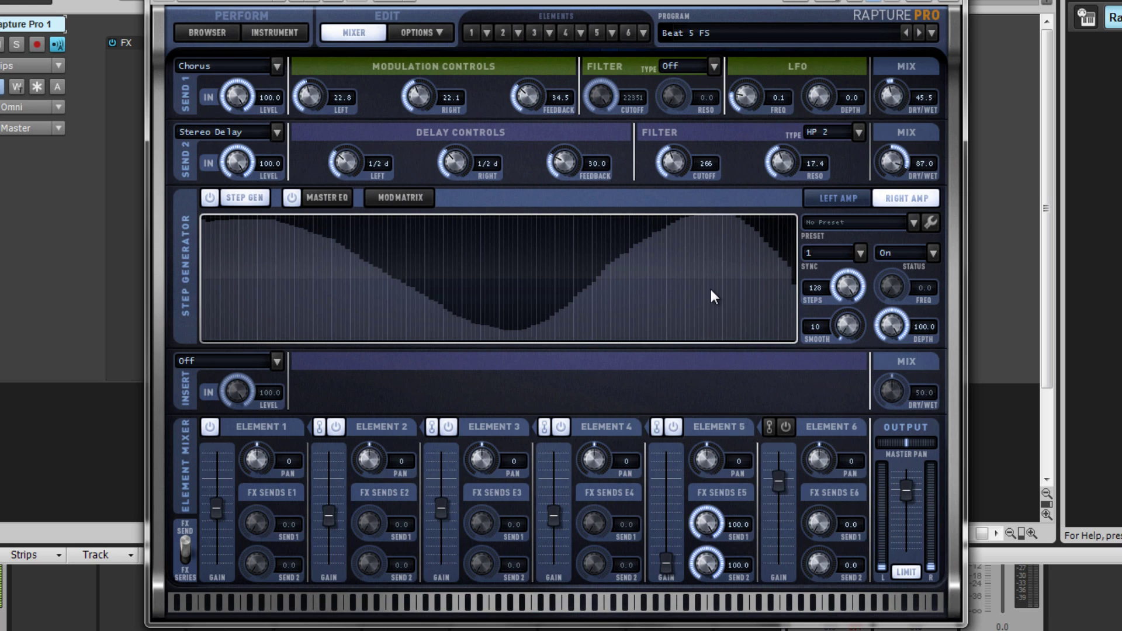
Step: Show the Master EQ and toggle Bands 1, 2 and 3 off, then back on
click(325, 198)
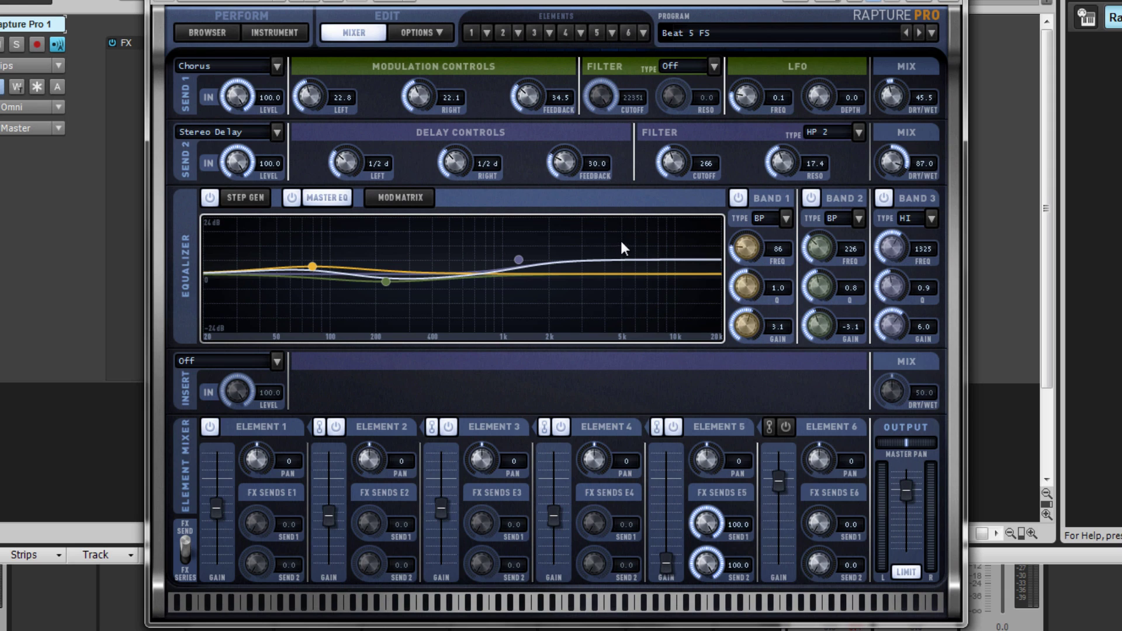
click(739, 197)
click(811, 198)
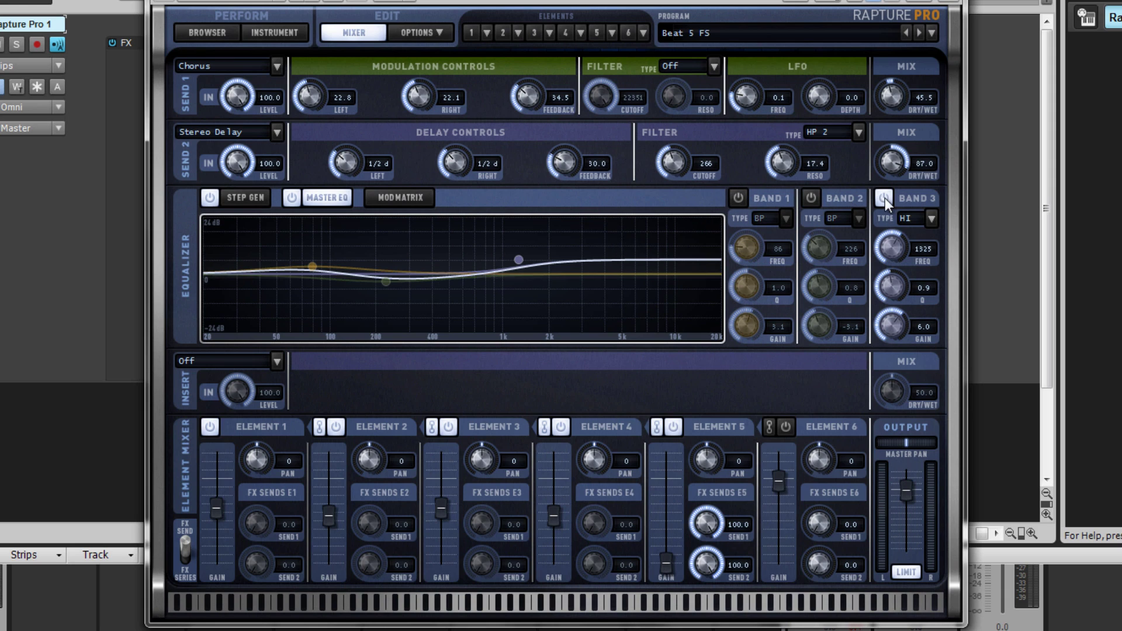
click(884, 197)
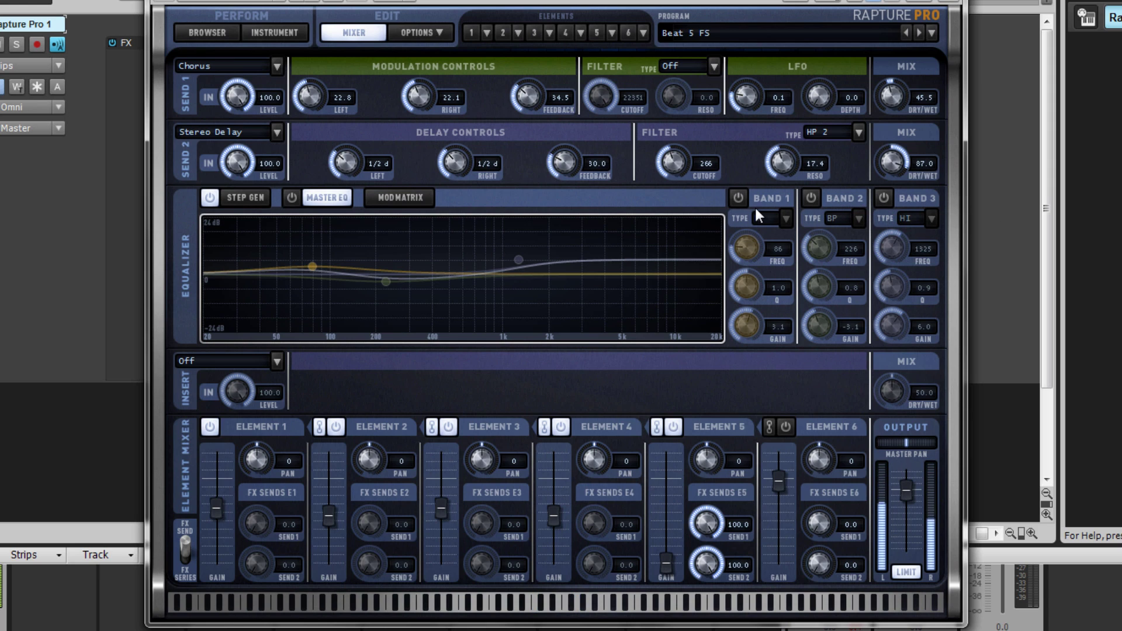
click(740, 198)
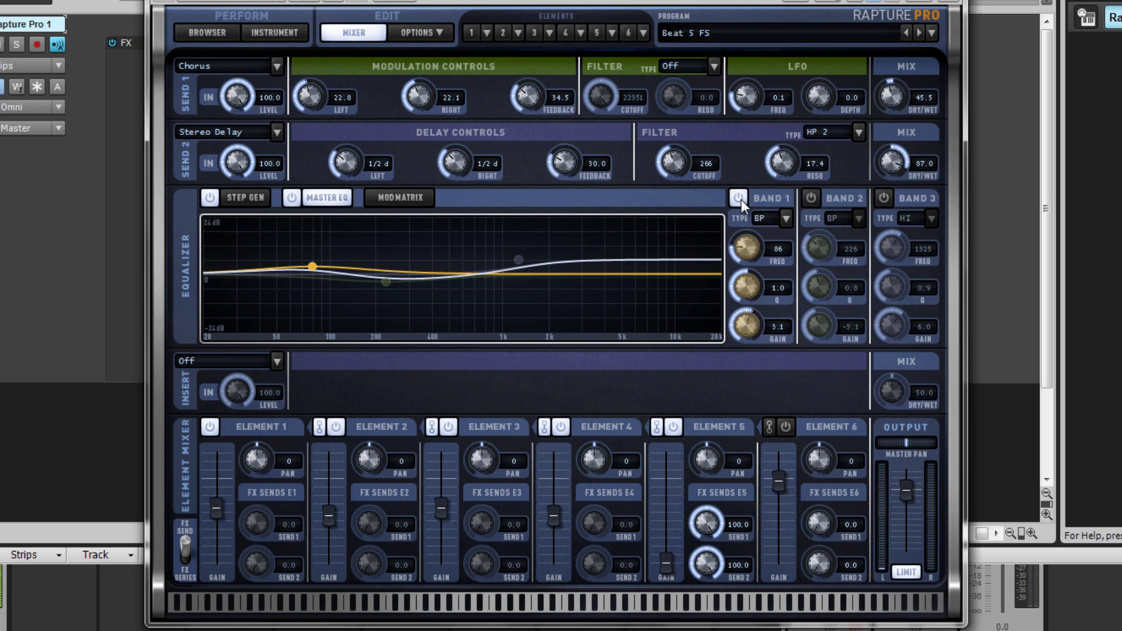
click(809, 198)
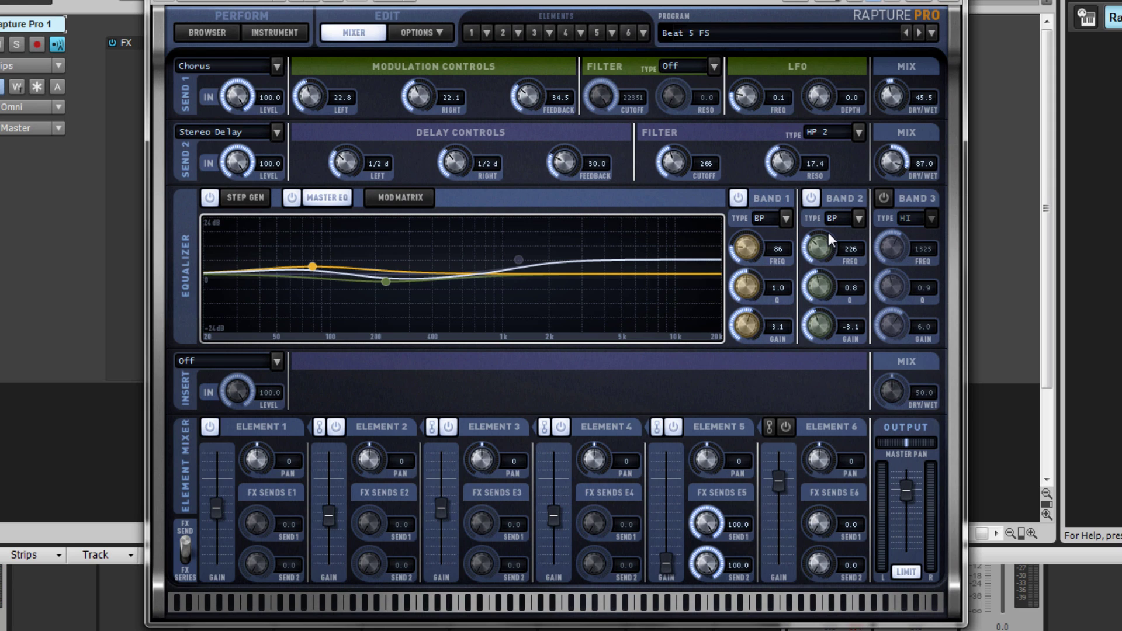
click(883, 199)
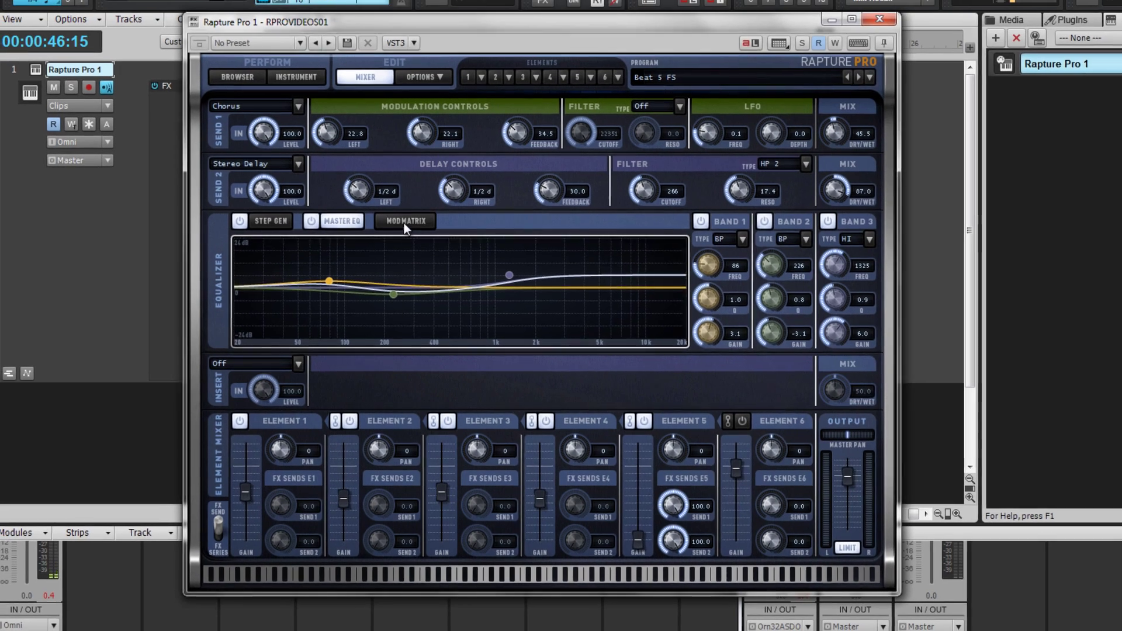
Step: Return to the Step Gen view and load the Chamber reverb as the insert effect
click(404, 215)
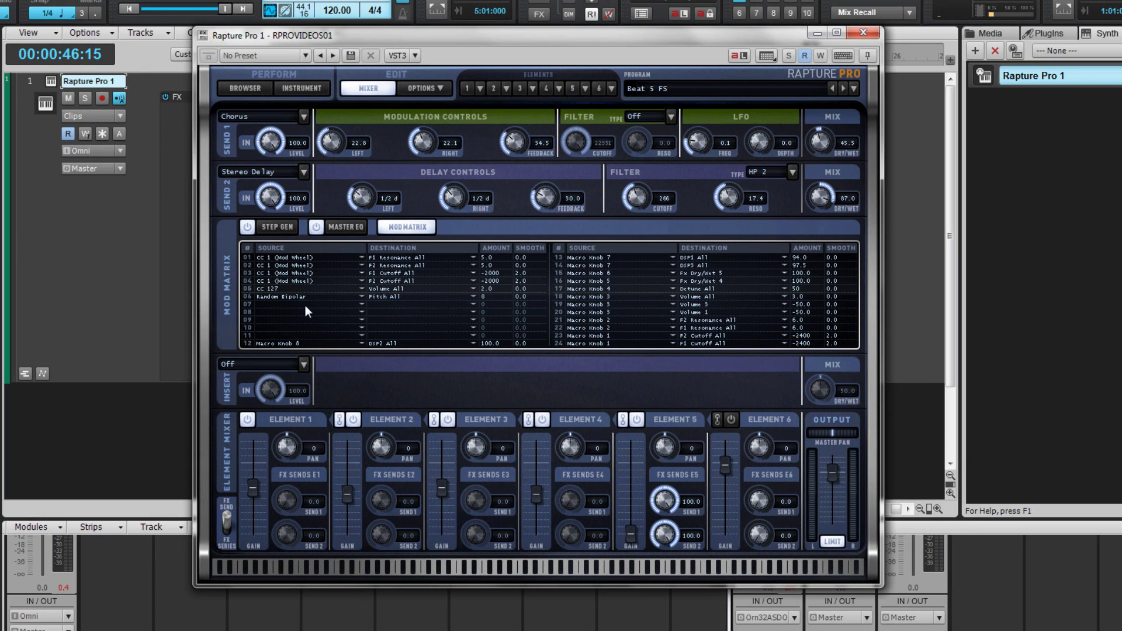
click(308, 88)
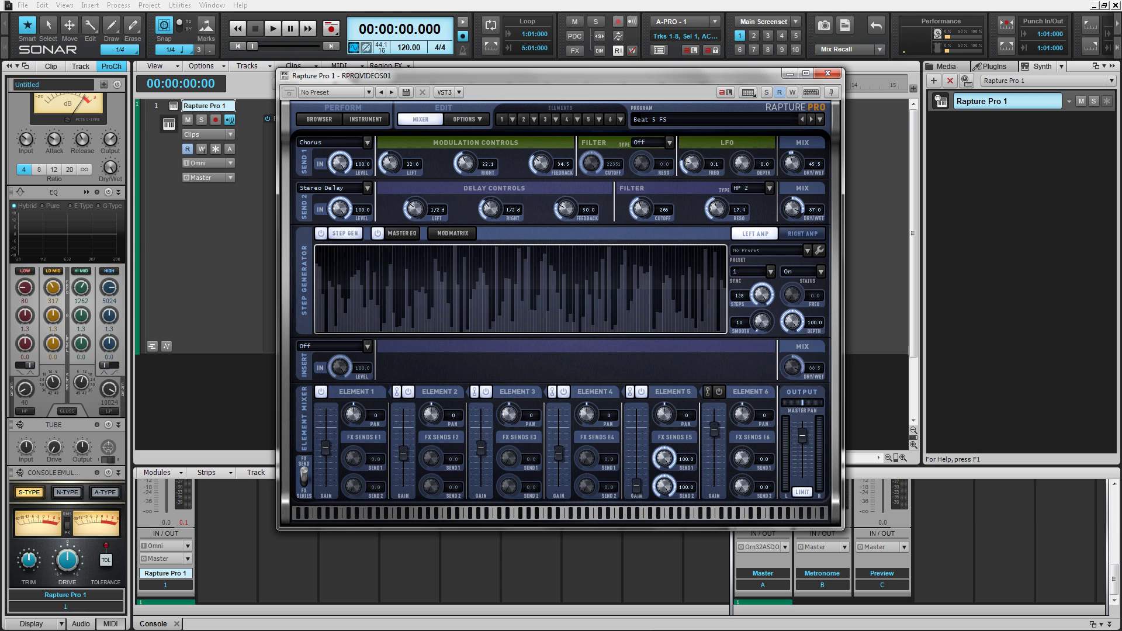
click(368, 347)
click(372, 344)
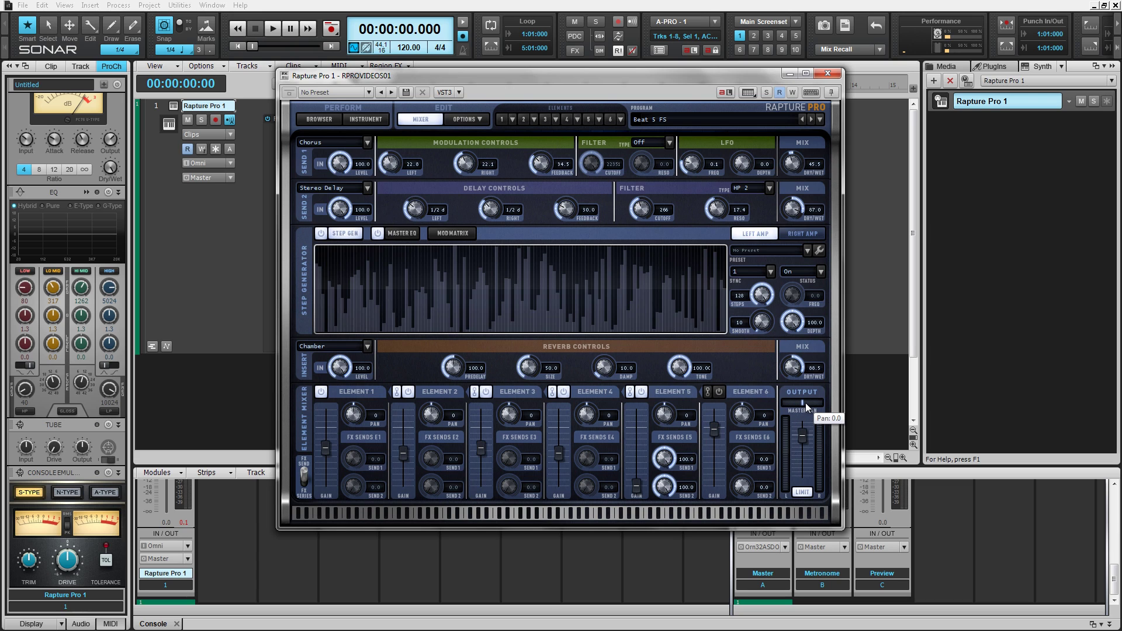
Step: Show the Master EQ, try a Distortion 2 insert at feedback 40, then switch to Reversed Delay
click(409, 234)
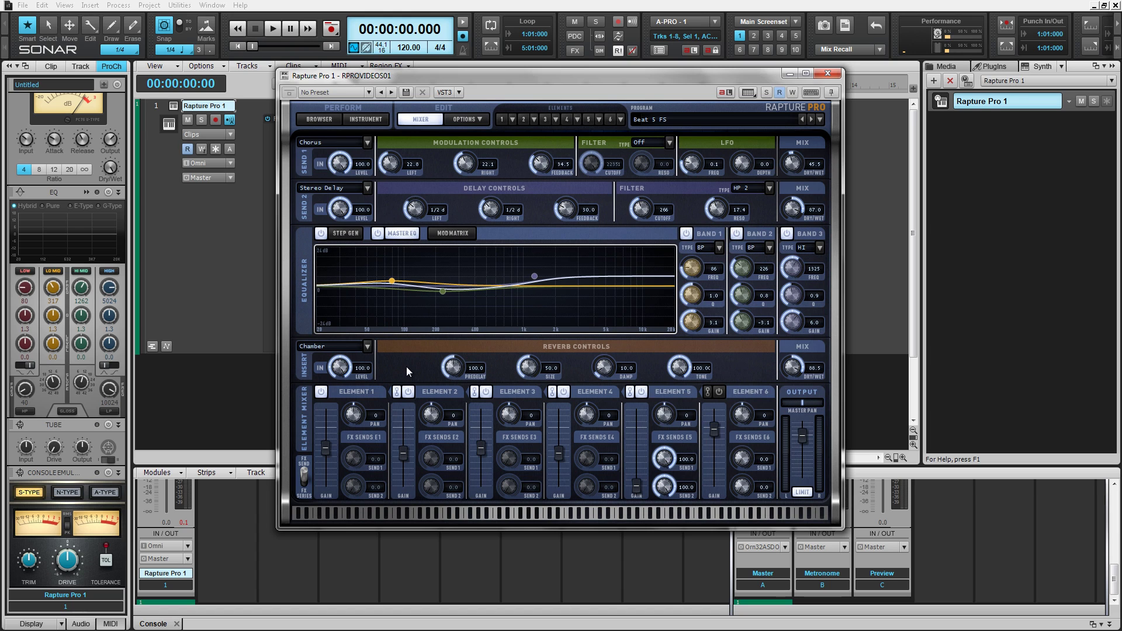
click(367, 347)
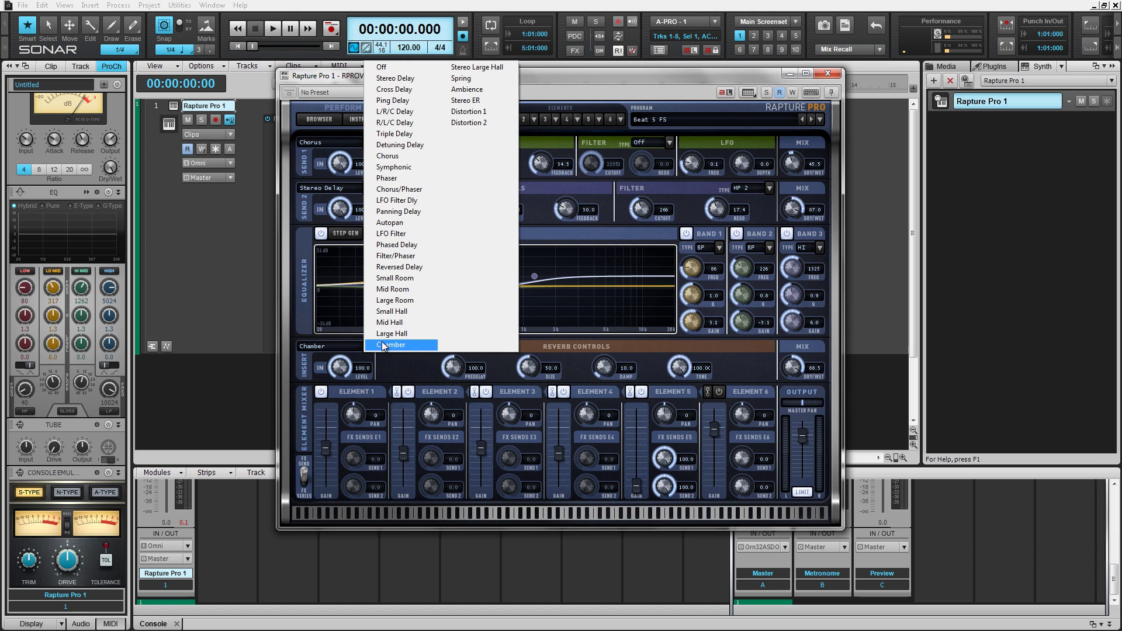
click(493, 122)
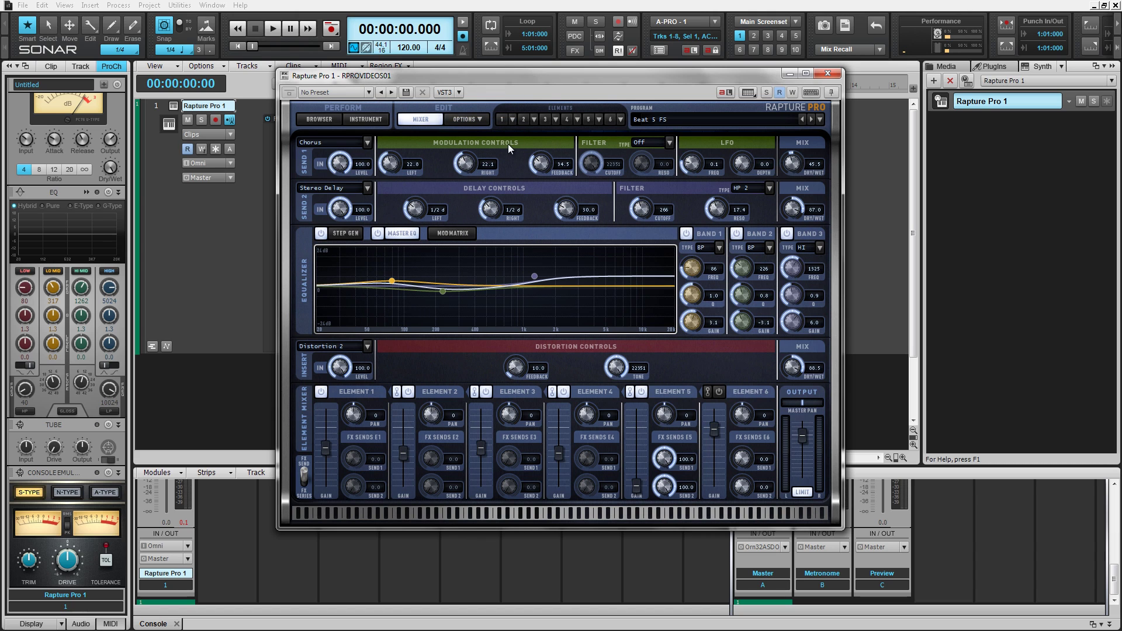
drag(517, 367, 520, 329)
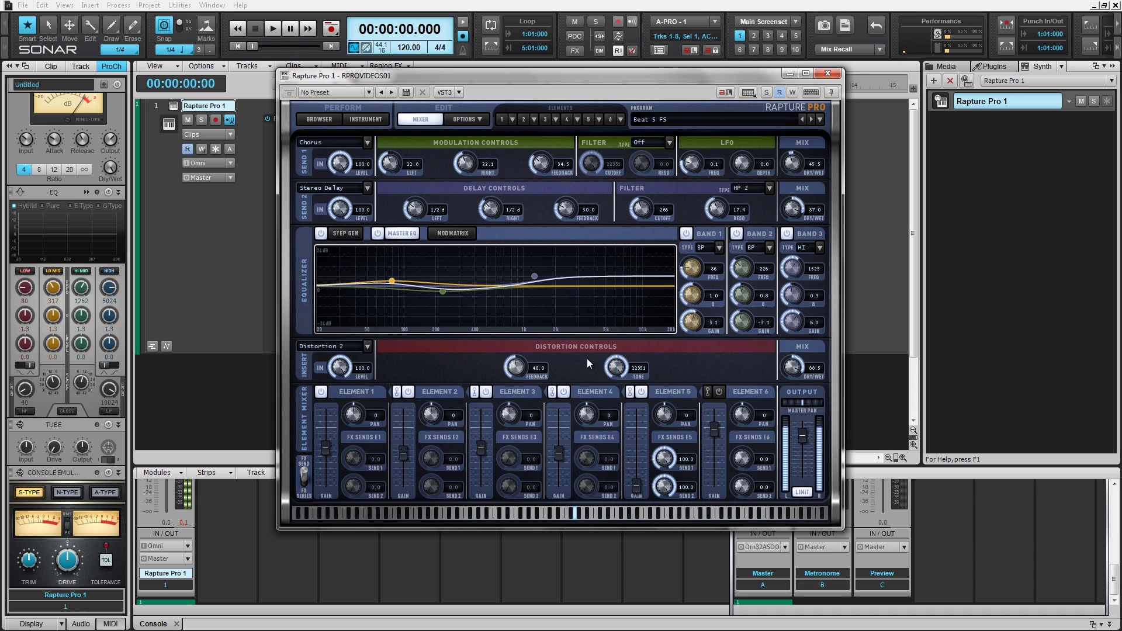
click(367, 347)
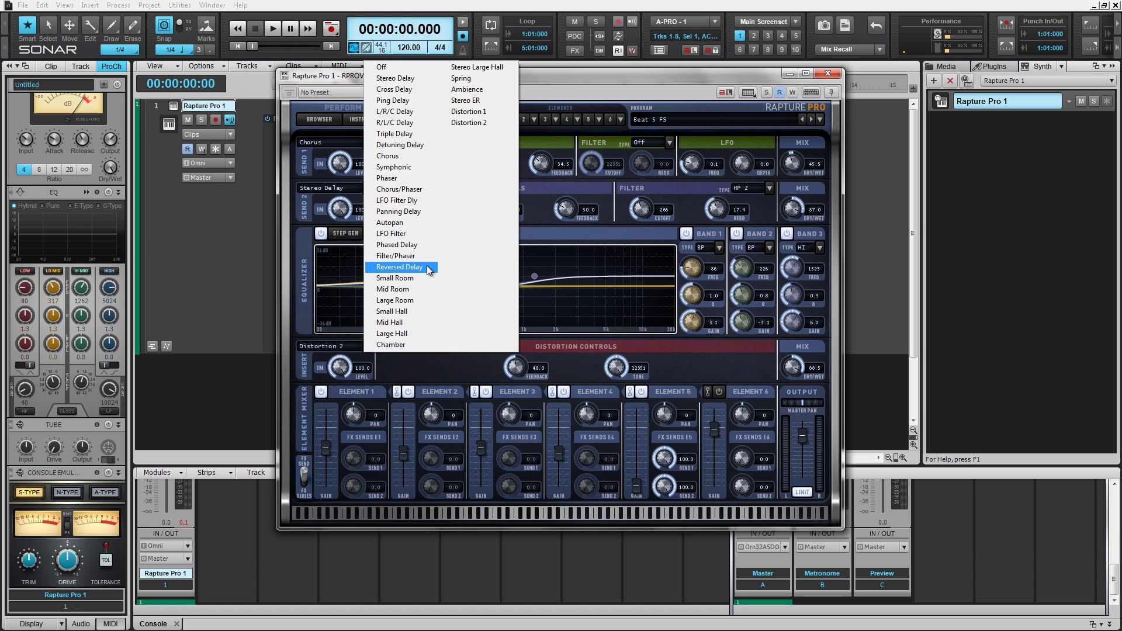
click(399, 267)
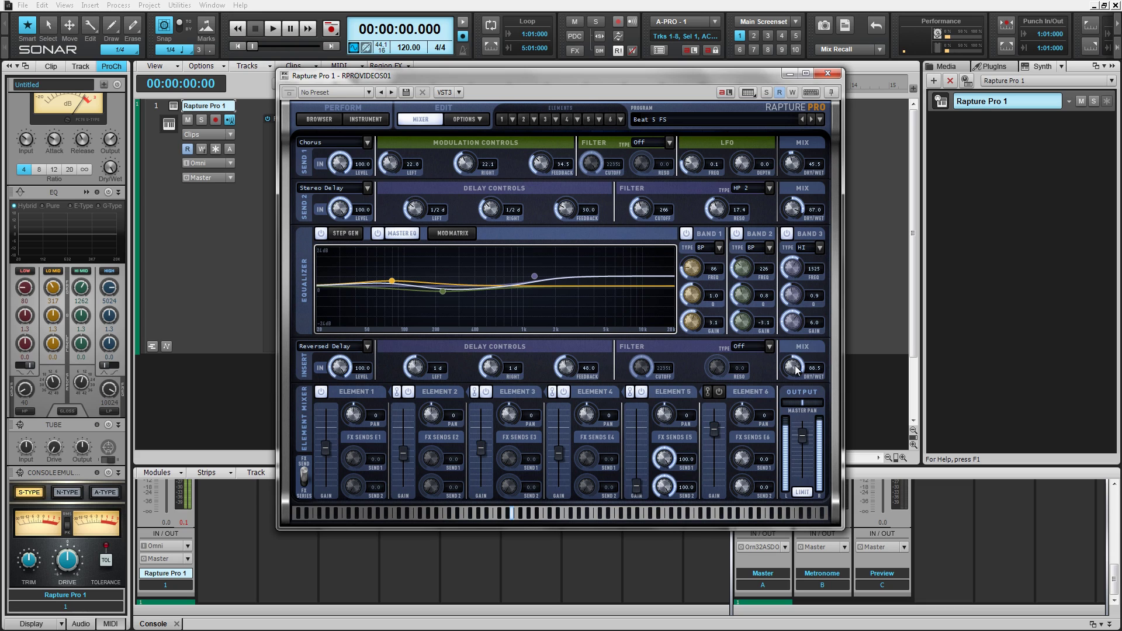
Step: Lower the Reversed Delay insert mix to 47.5, then bring it up to 58.0
mouse_move(798, 369)
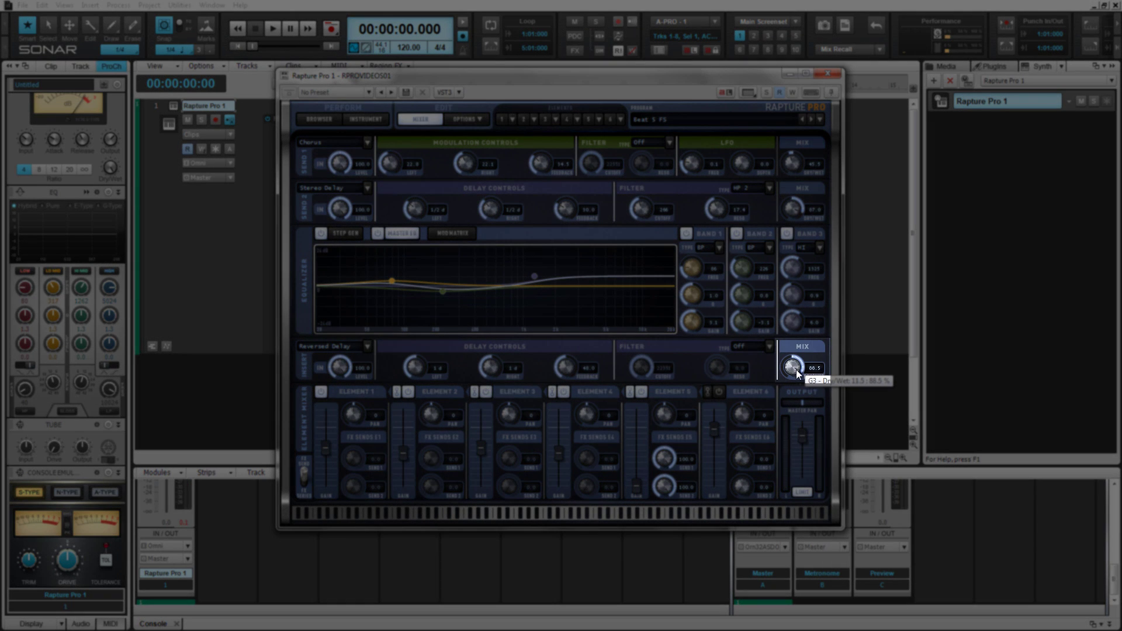
drag(798, 374, 808, 418)
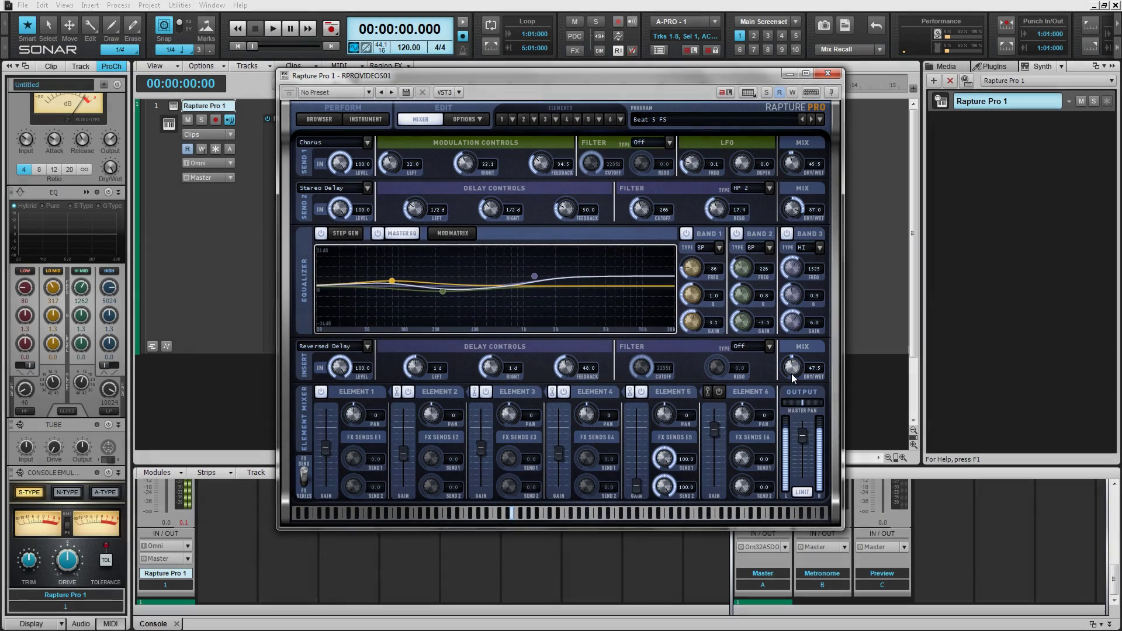
mouse_move(793, 379)
drag(794, 378, 794, 363)
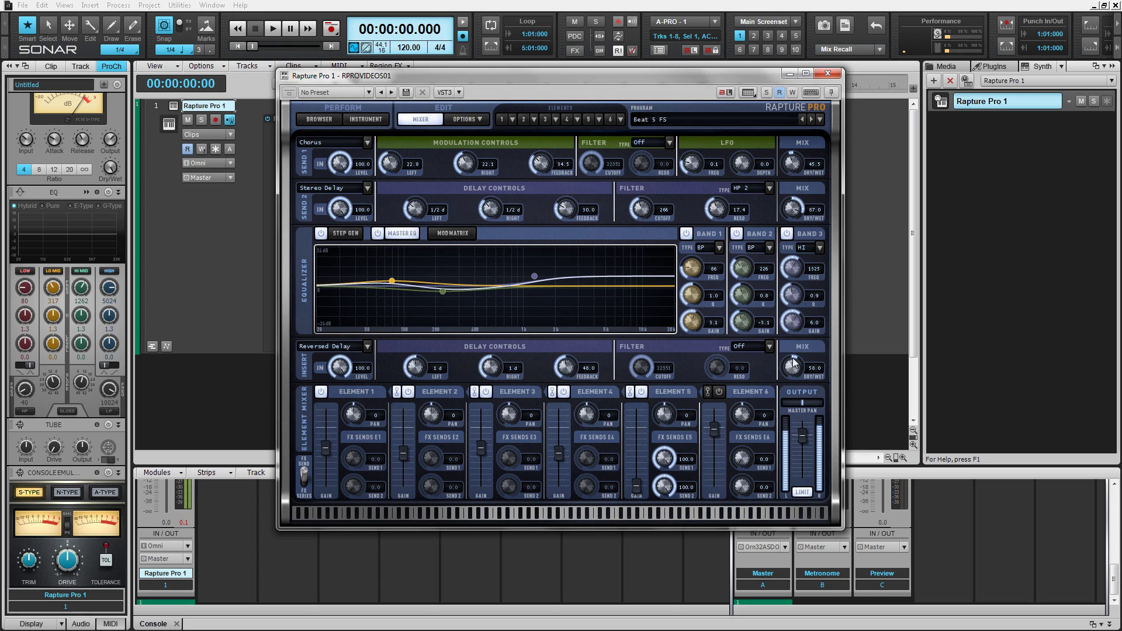
mouse_move(791, 365)
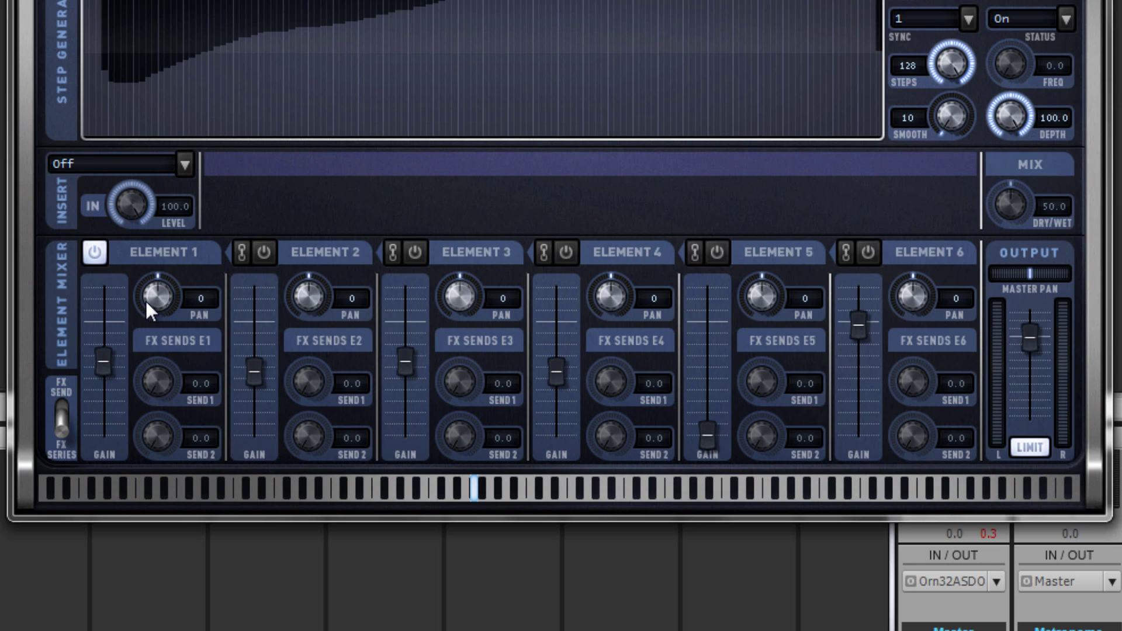
Step: Raise Element 1's gain fader, swing its pan right, then return the pan to centre
drag(105, 363, 115, 322)
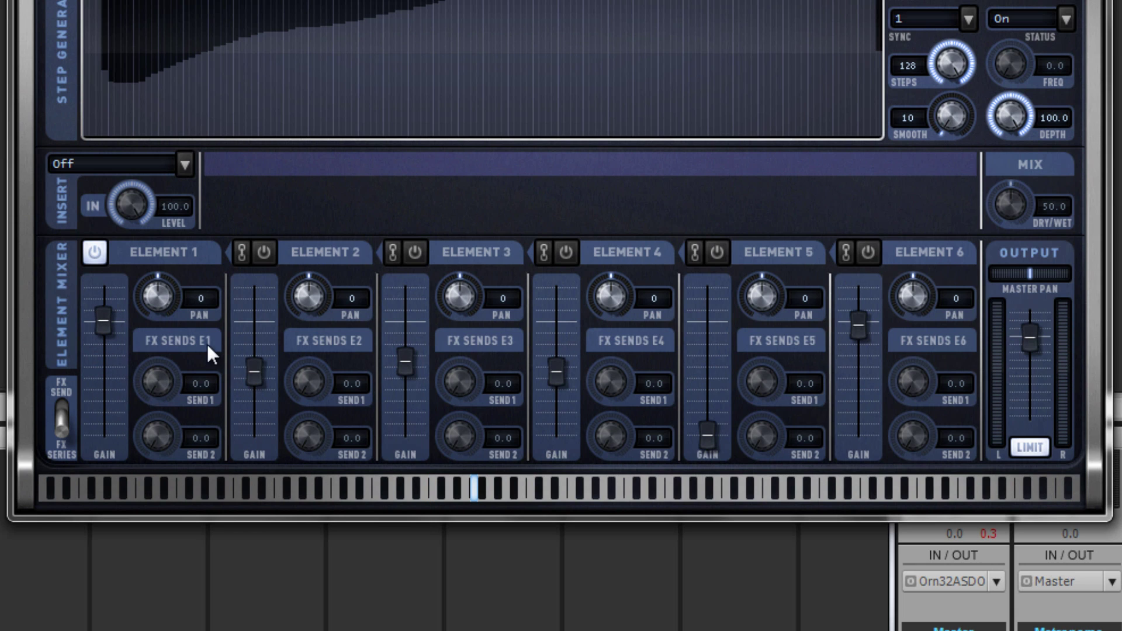
drag(173, 298, 176, 174)
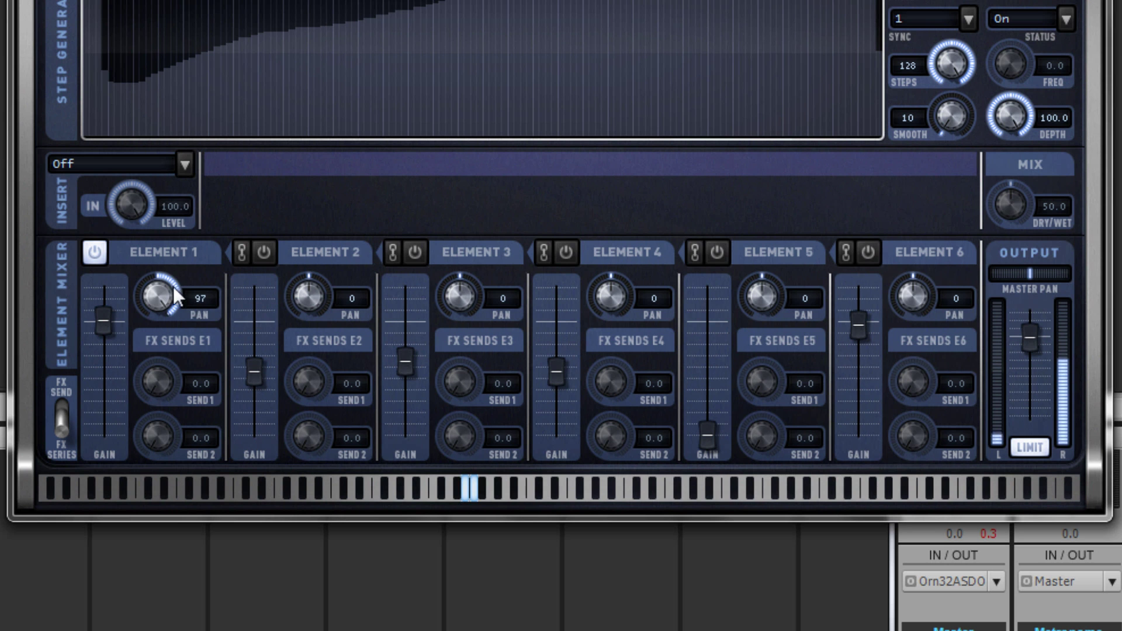
mouse_move(170, 300)
mouse_down()
mouse_move(179, 444)
mouse_move(217, 538)
mouse_move(226, 380)
mouse_move(211, 429)
mouse_move(168, 304)
mouse_up()
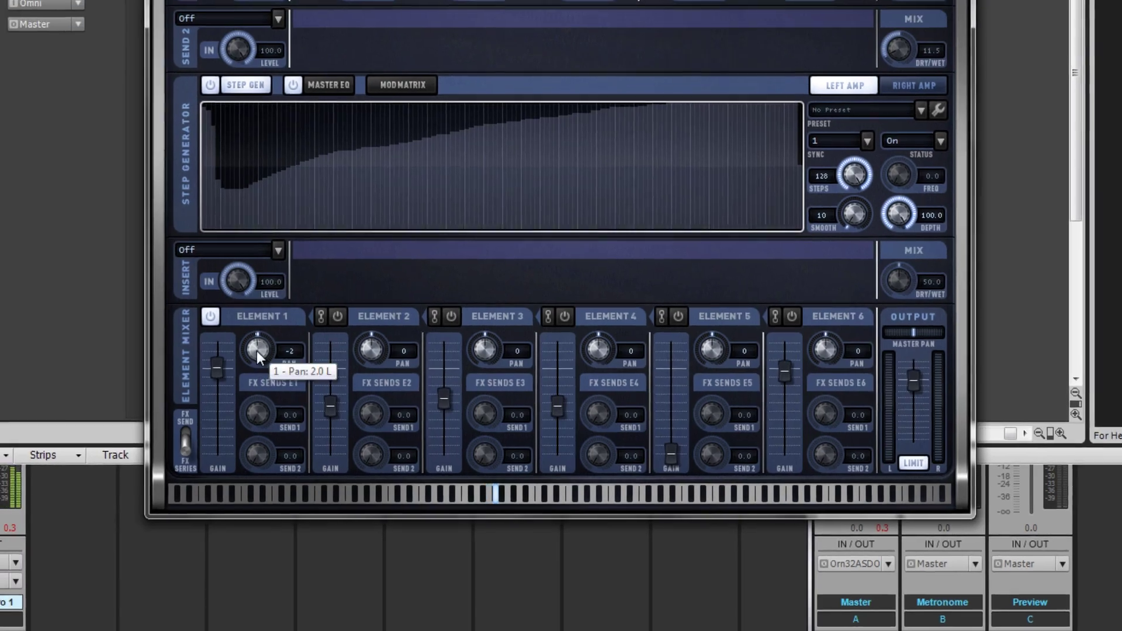
drag(257, 350, 257, 345)
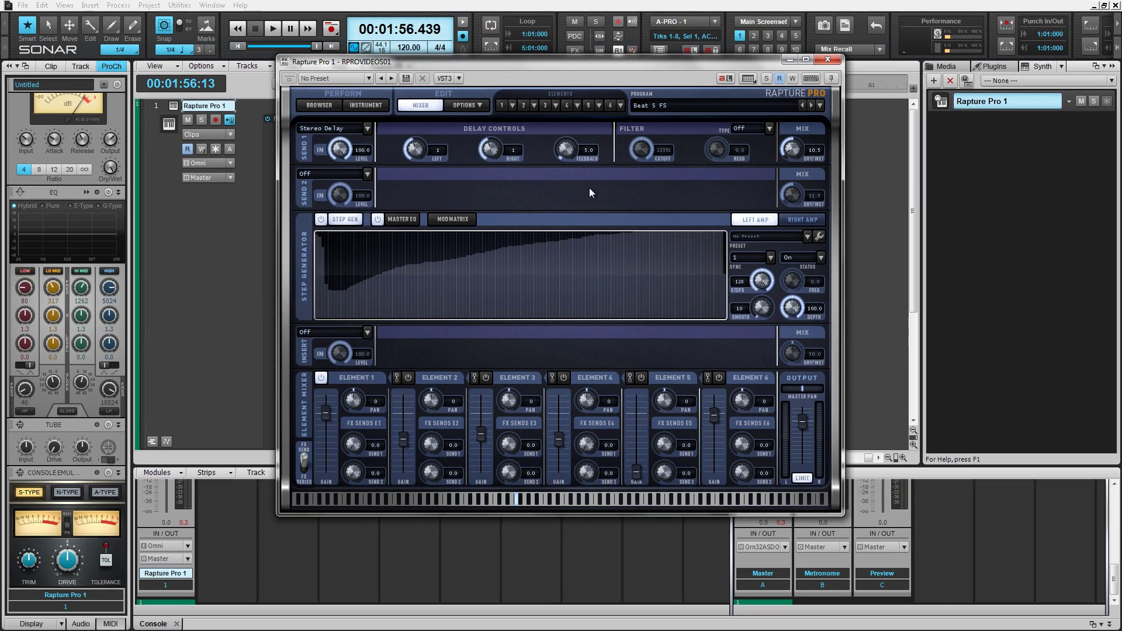
Step: Send Element 1 to FX Send 1 at about 88, switch Element 2 on, pan Element 2 right and Element 3 hard left
drag(358, 448, 356, 344)
click(408, 378)
drag(430, 402, 442, 330)
drag(507, 400, 512, 424)
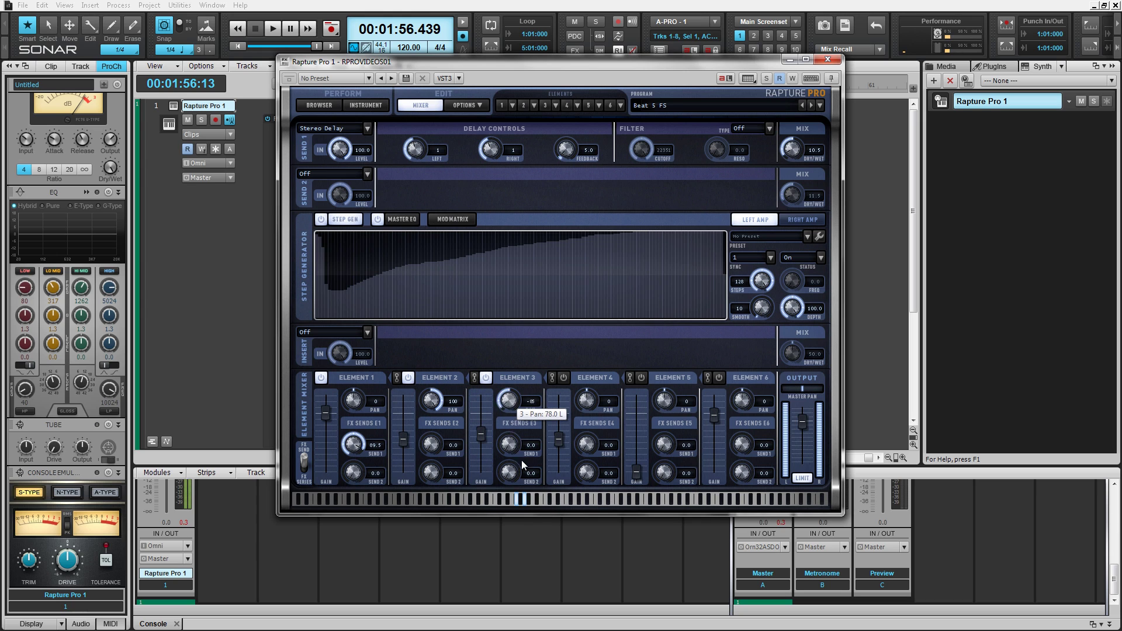
drag(522, 460, 520, 470)
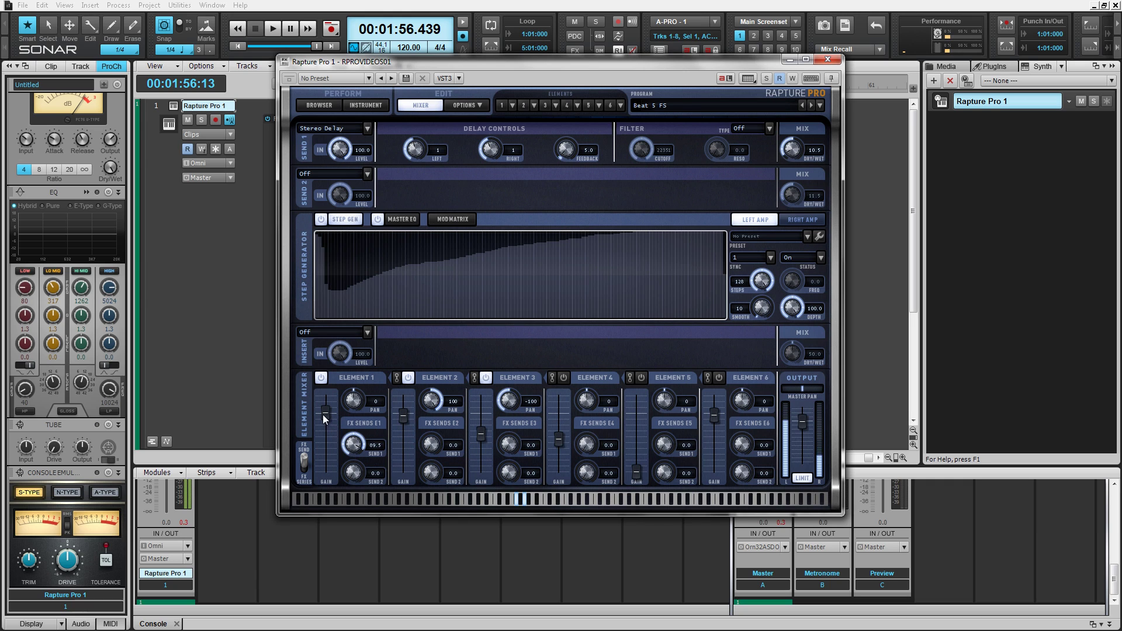
Step: Lower Element 1's gain, raise Element 3's gain, and set FX Send 1 to 33.5 (Element 2) and 26.0 (Element 3)
drag(325, 414, 327, 434)
drag(482, 435, 484, 415)
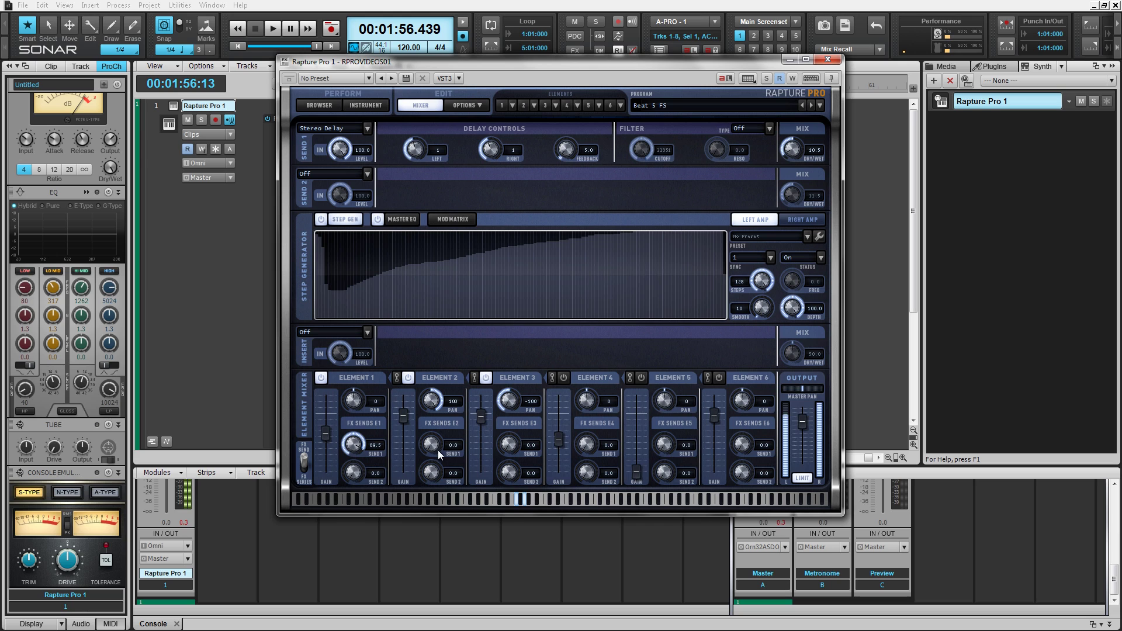
drag(436, 448, 436, 429)
drag(506, 444, 508, 410)
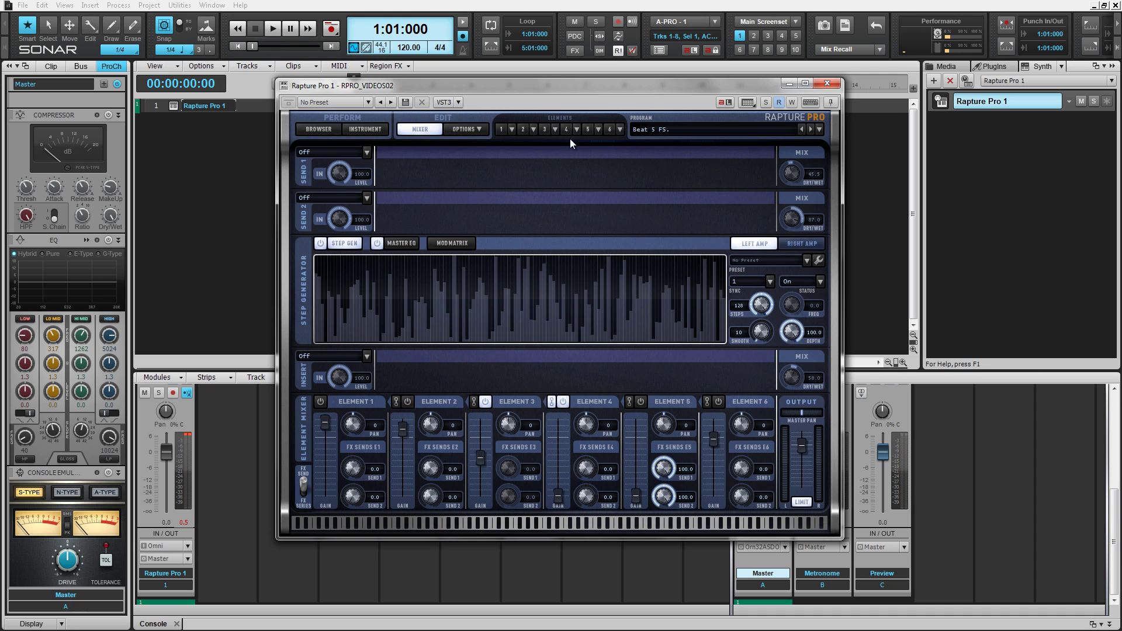
click(545, 128)
click(555, 127)
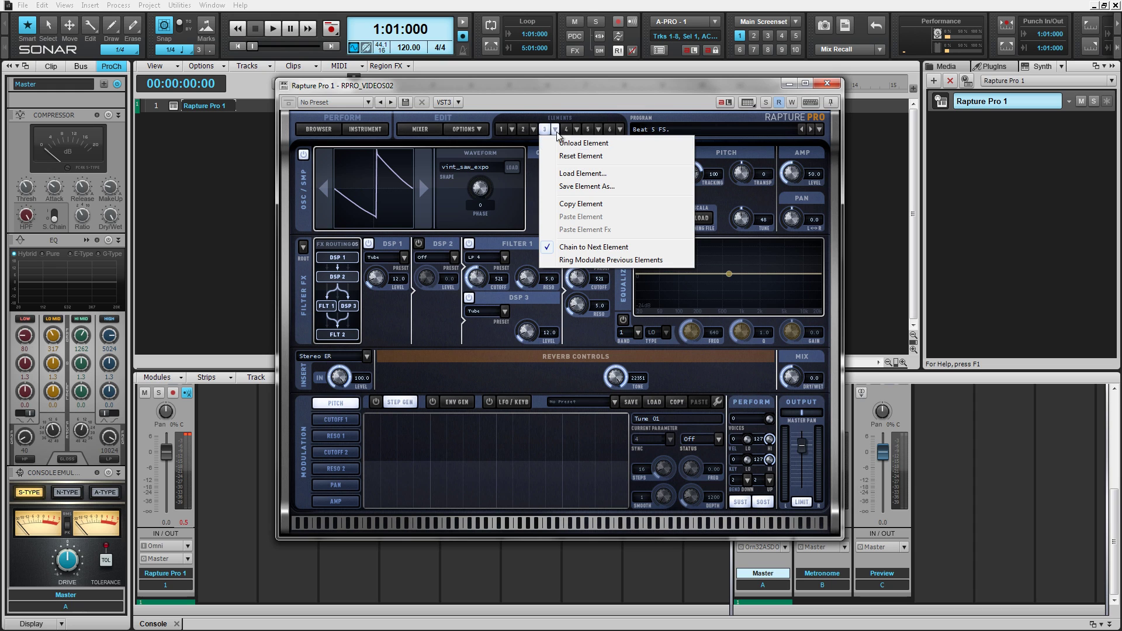
click(420, 129)
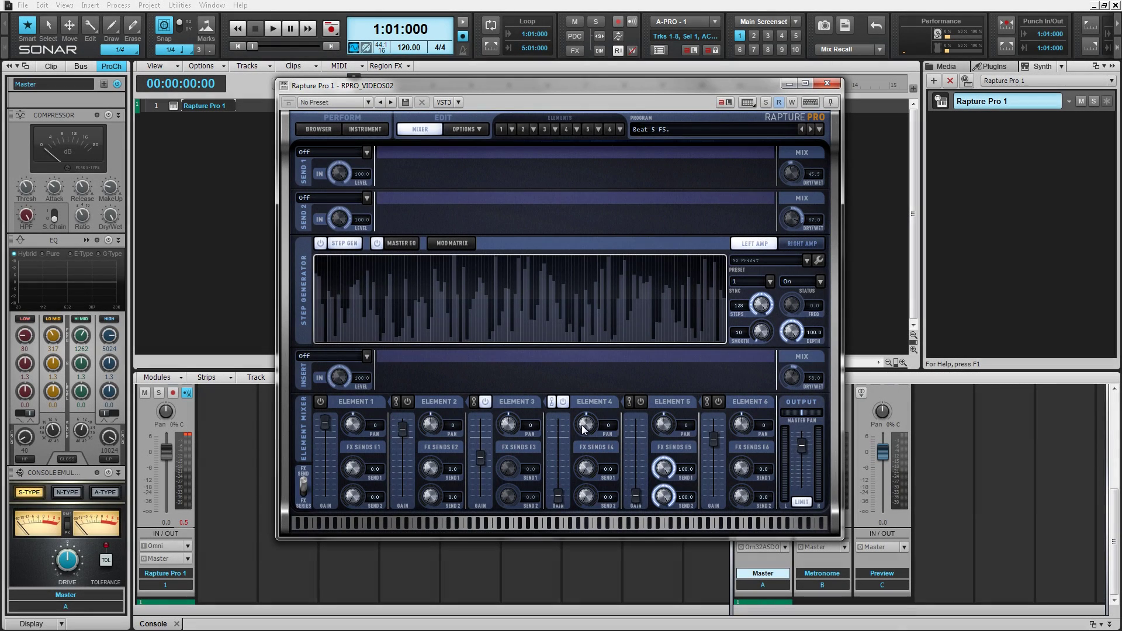
Step: Raise Element 4's Large Room insert reverb dry/wet mix to 45.0, then return to the mixer
click(566, 130)
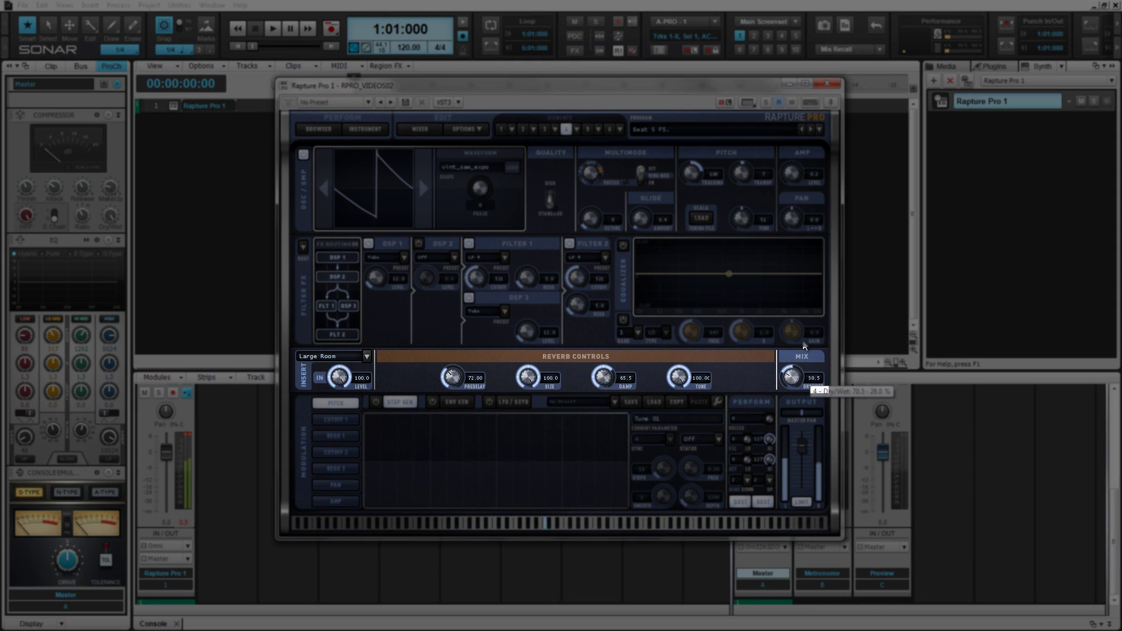
drag(804, 343, 806, 327)
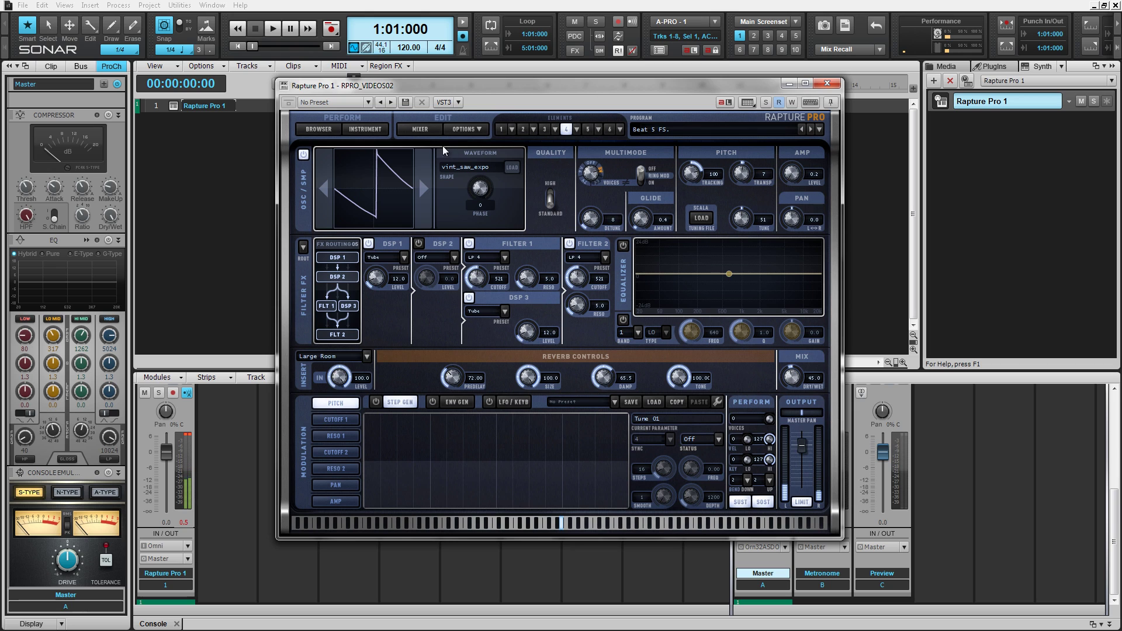
click(421, 129)
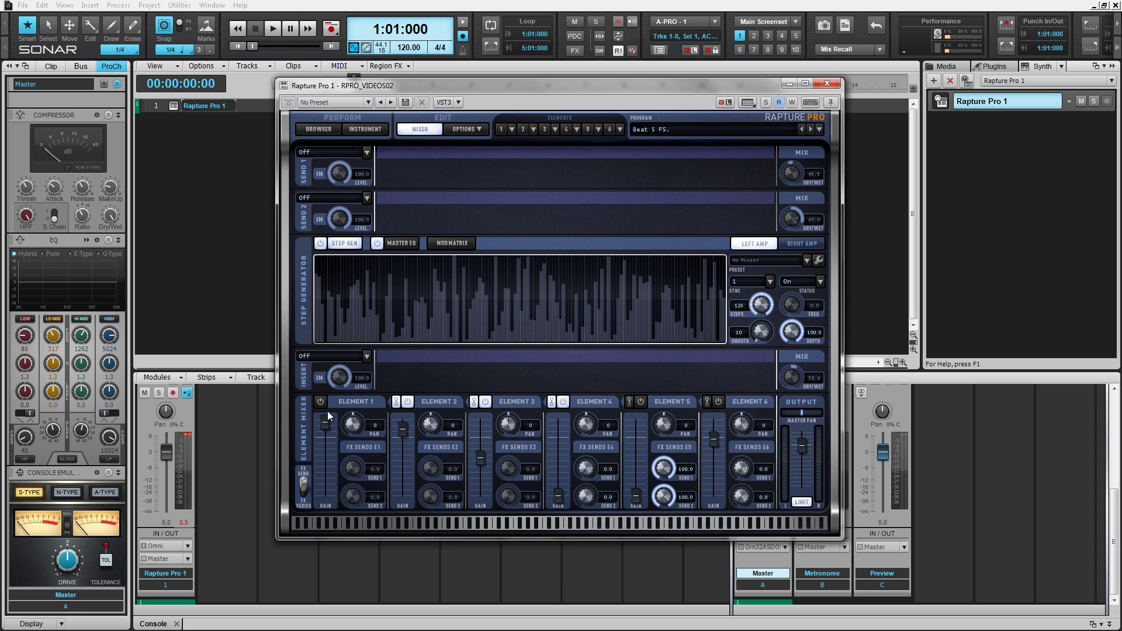
Step: Set Element 2's Ping Delay insert mix to 51.5 and Element 3's Stereo ER mix to 54.5
click(523, 129)
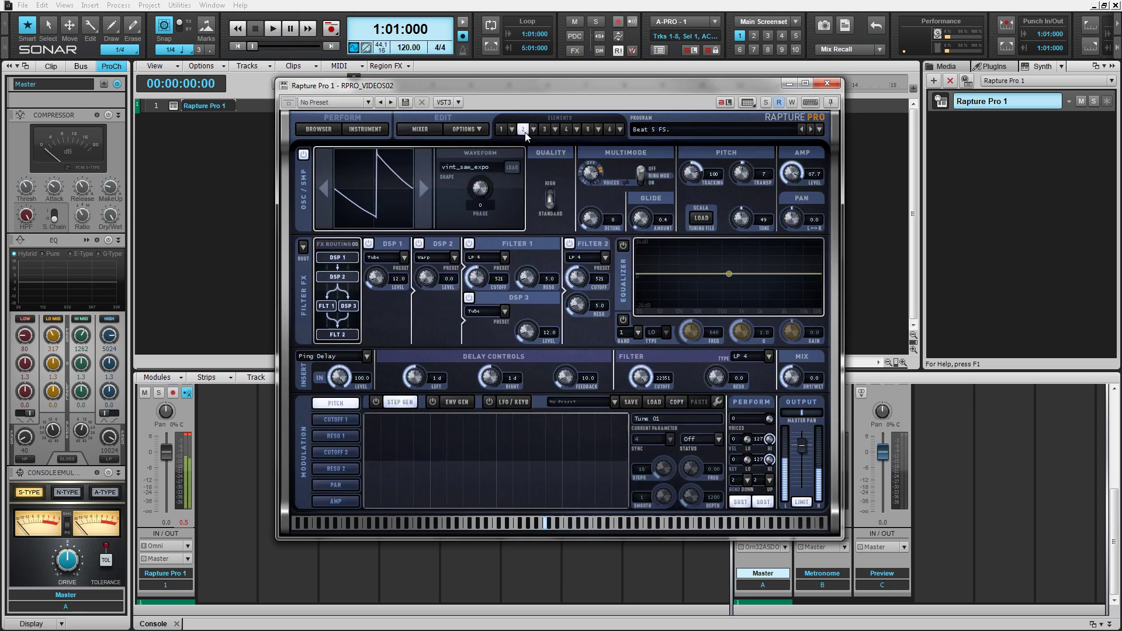
drag(791, 378, 787, 331)
click(545, 130)
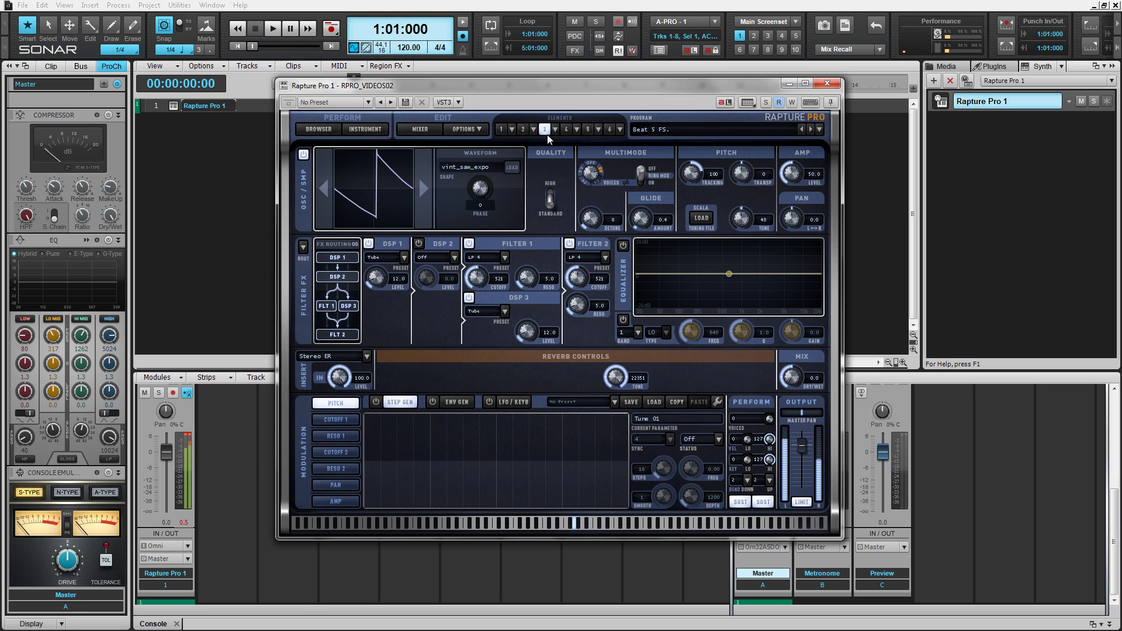
drag(787, 380, 801, 331)
drag(791, 376, 789, 361)
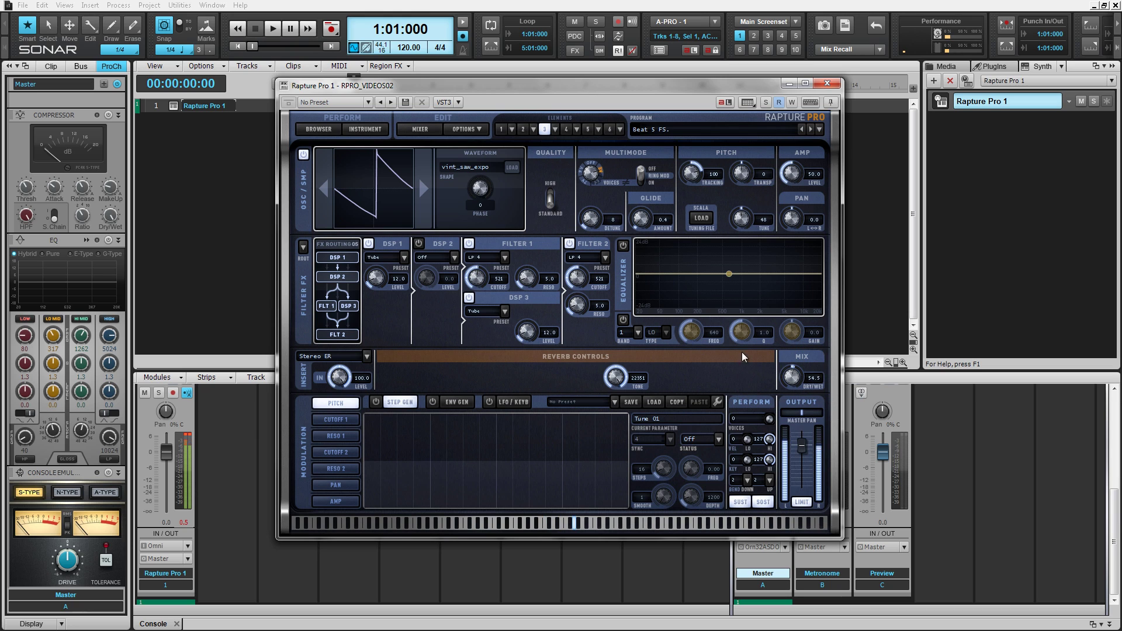
click(421, 130)
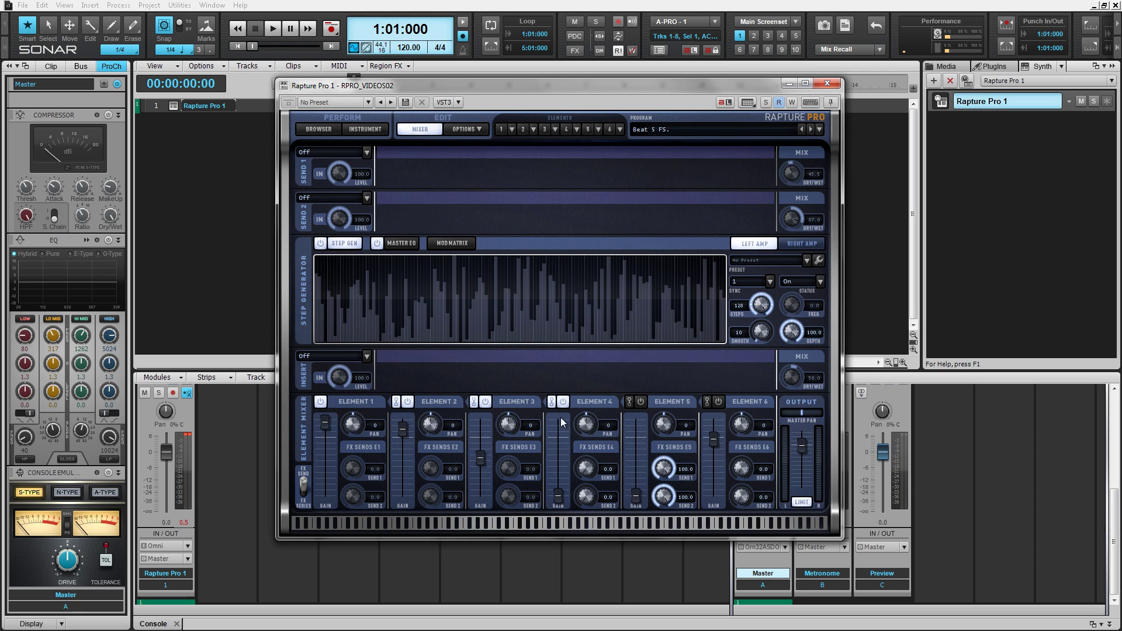
Step: Chain Element 1 into 2, 2 into 3, and 3 into 4 with the mixer's link toggles
mouse_move(563, 419)
click(397, 402)
click(474, 402)
click(550, 402)
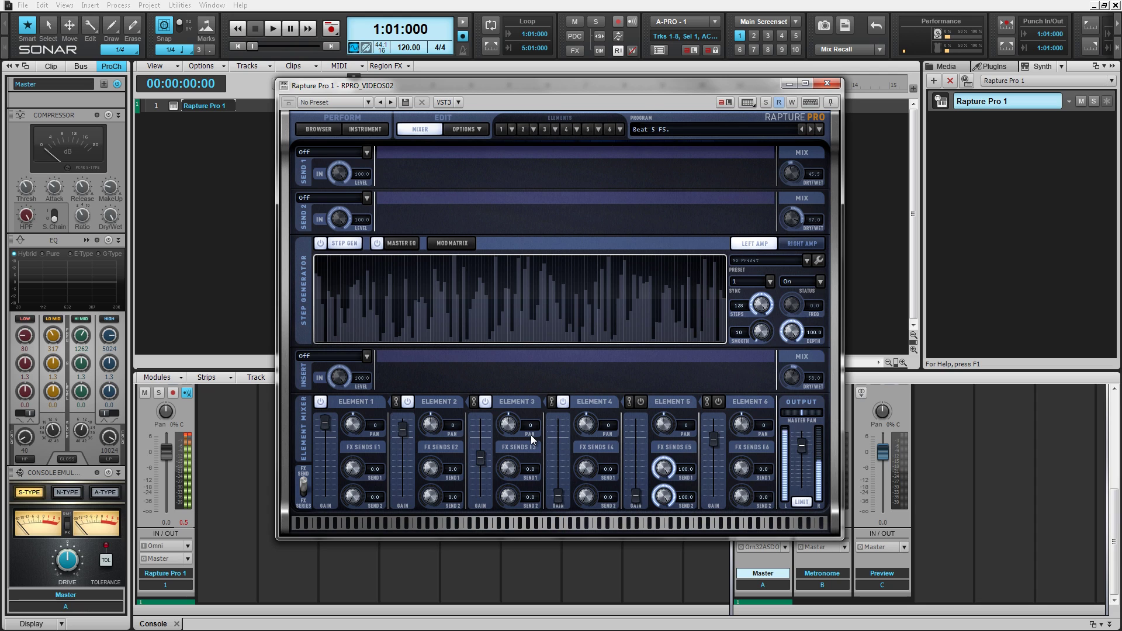
click(549, 403)
click(473, 402)
click(396, 402)
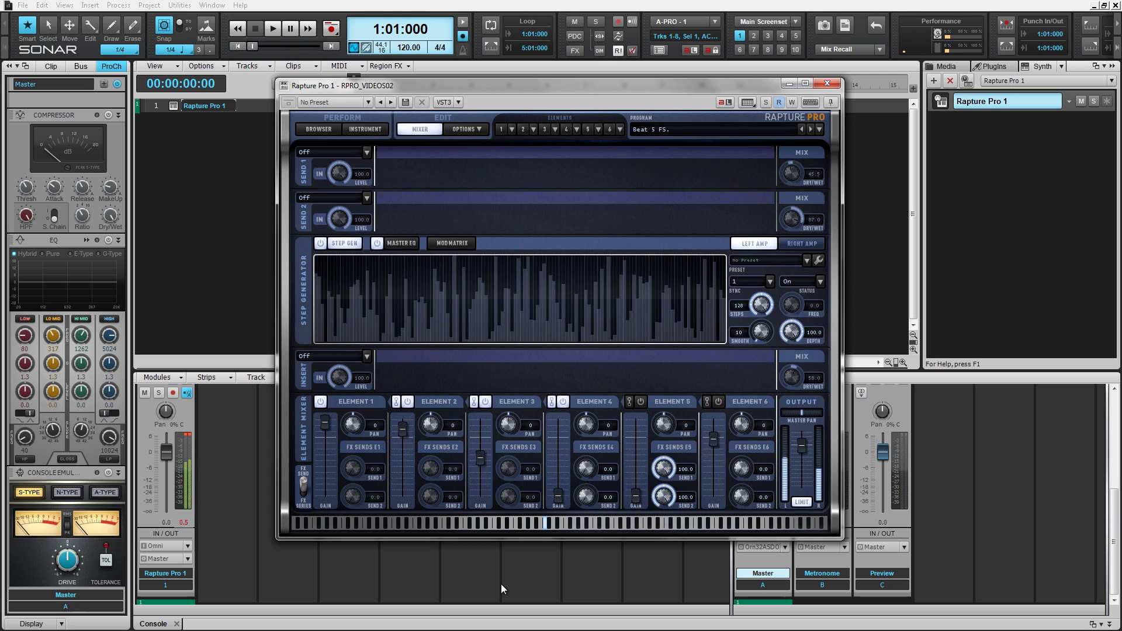